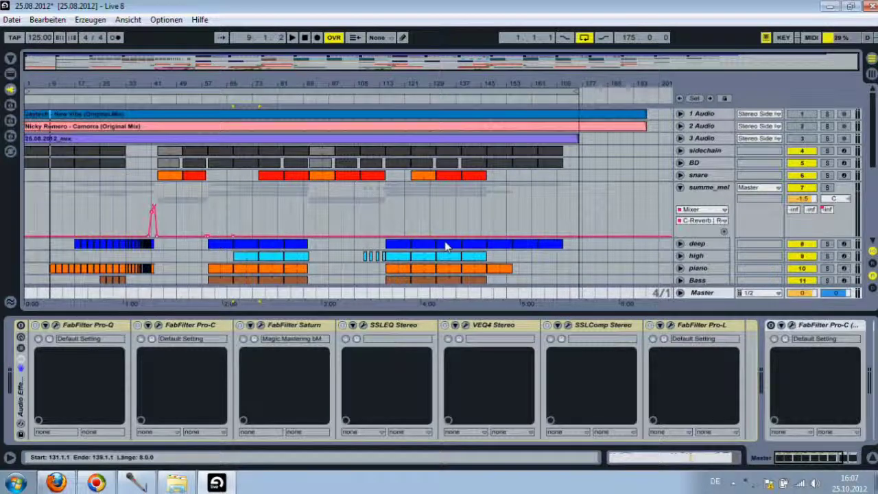
# Step: Hide the device view and look through all arrangement tracks, from the audio reference tracks down to the white_noise tracks
pyautogui.click(872, 458)
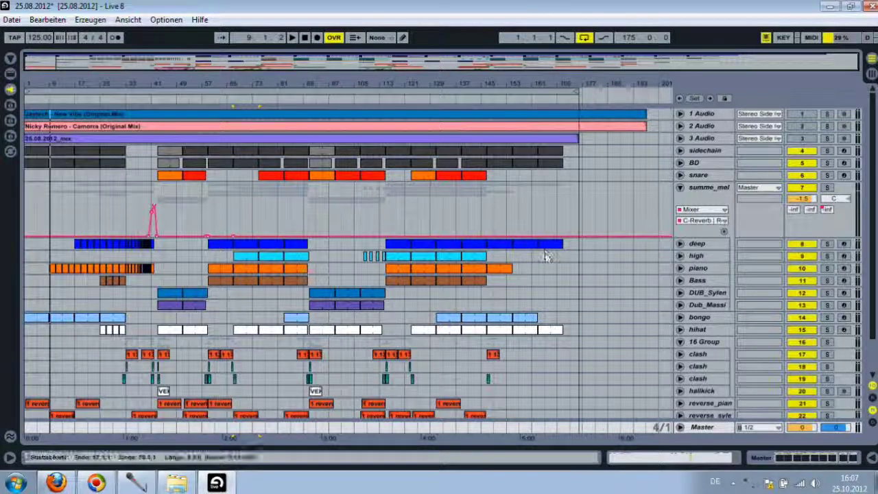
pyautogui.click(550, 253)
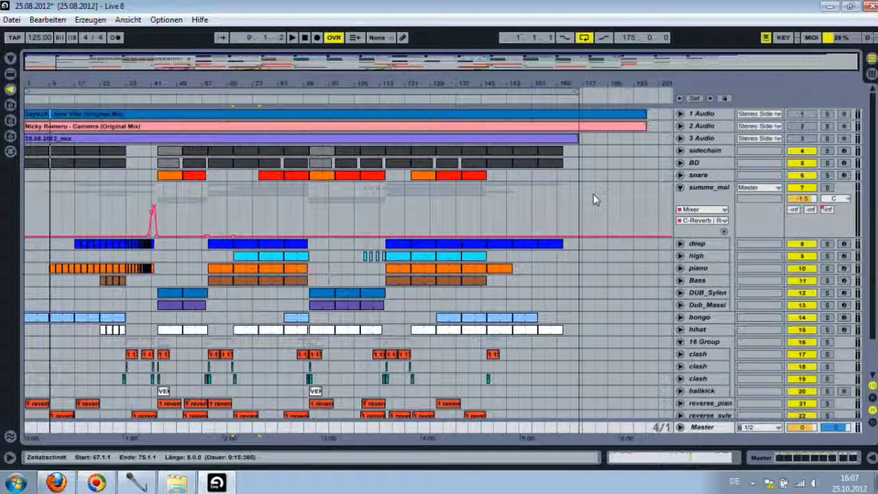
pyautogui.scroll(-3, 587, 199)
pyautogui.scroll(3, 587, 199)
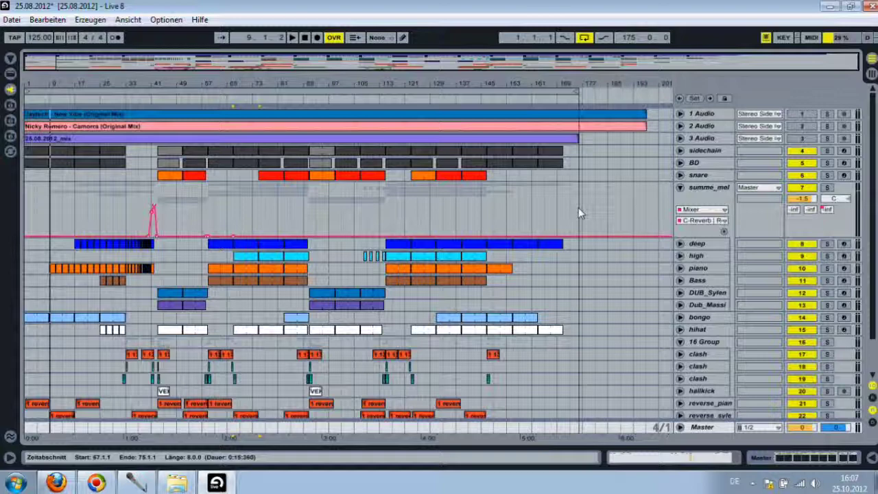
pyautogui.scroll(-3, 578, 207)
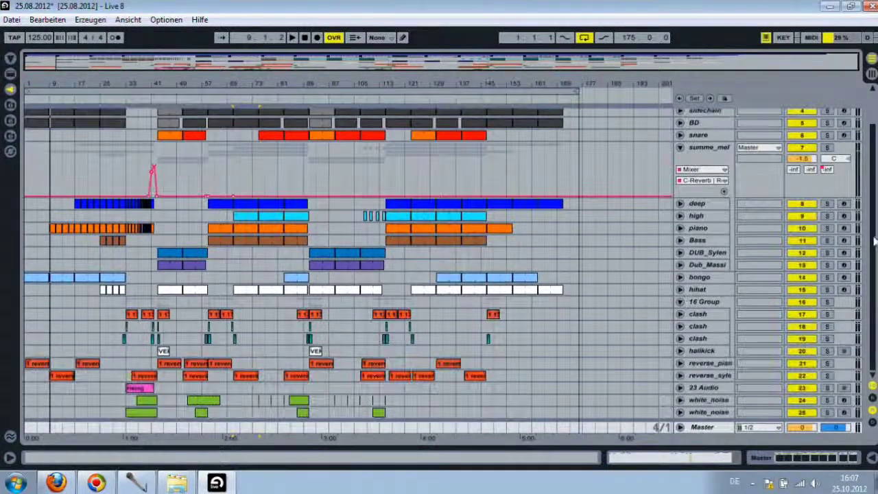
pyautogui.scroll(3, 873, 206)
pyautogui.scroll(-3, 873, 199)
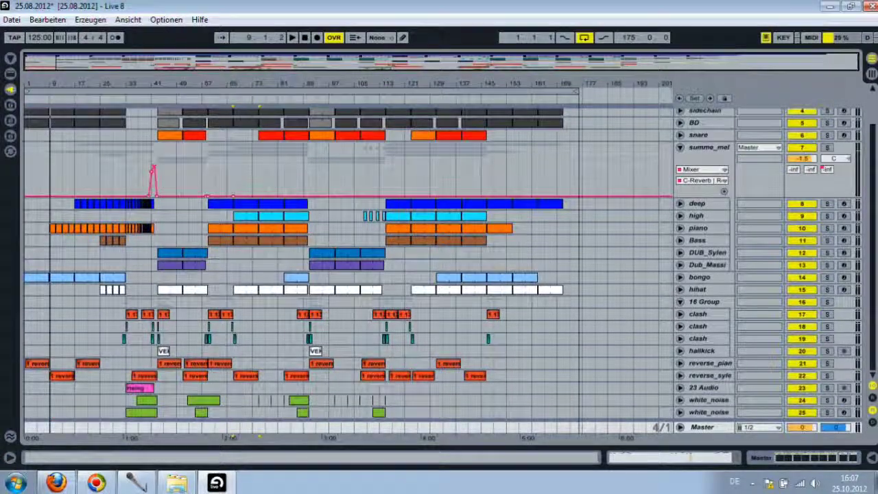
pyautogui.scroll(1, 873, 199)
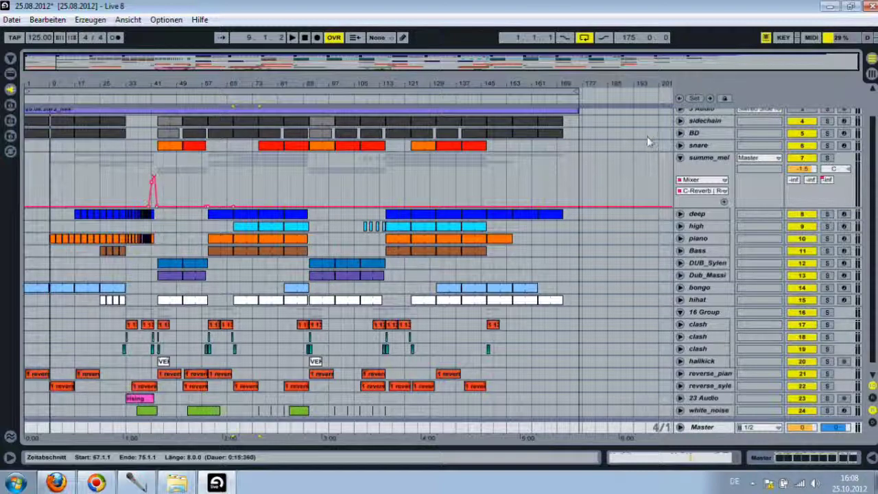
pyautogui.scroll(-1, 642, 145)
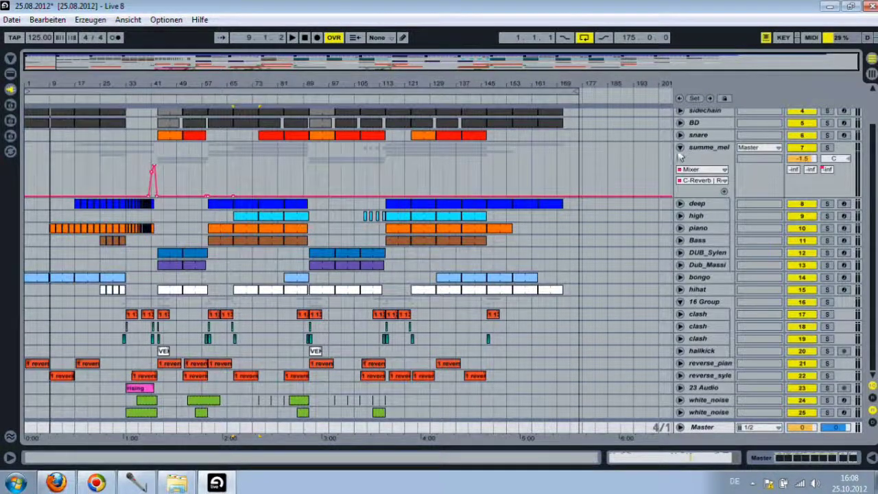
pyautogui.scroll(2, 689, 157)
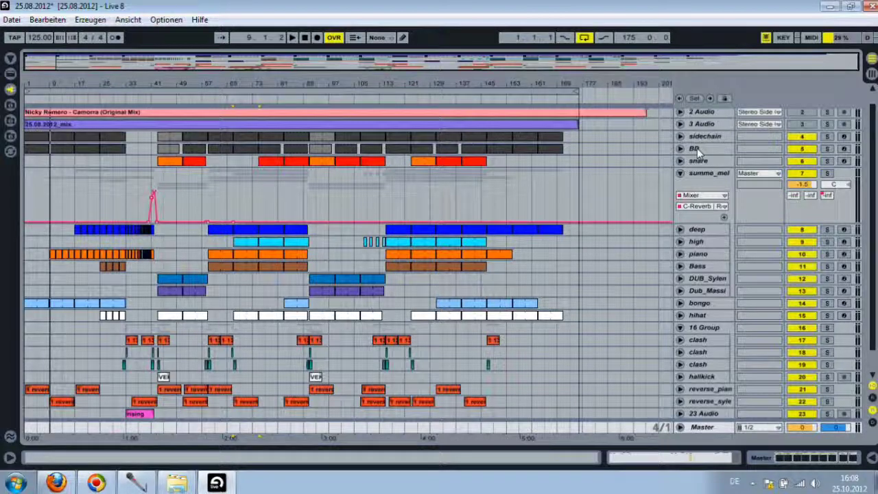
pyautogui.scroll(1, 638, 148)
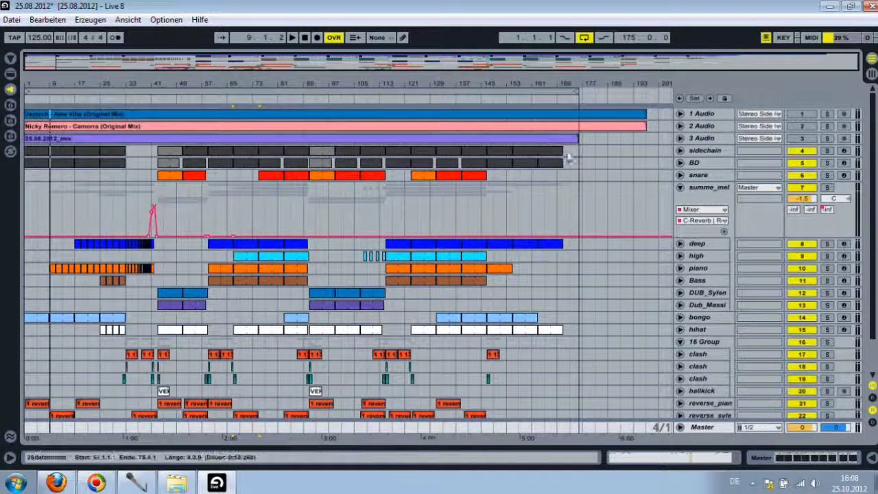
pyautogui.scroll(-2, 568, 177)
pyautogui.scroll(-1, 569, 177)
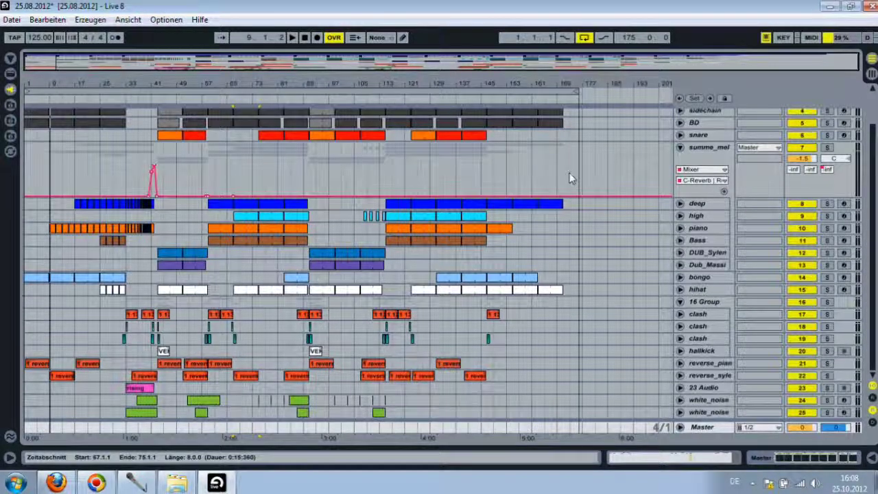
pyautogui.moveTo(874, 184); pyautogui.dragTo(874, 177)
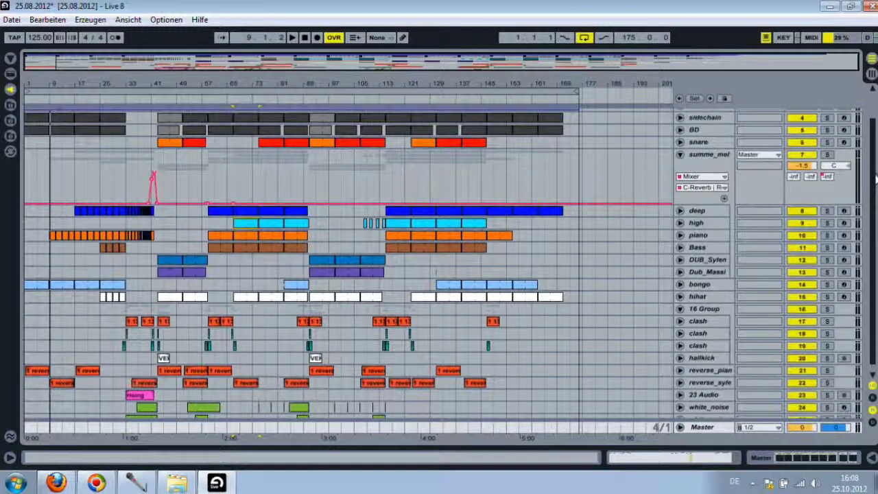
# Step: Select the sidechain and BD tracks in turn, view the BD track's neueBD2 sampler settings and hide the device view again
pyautogui.click(707, 119)
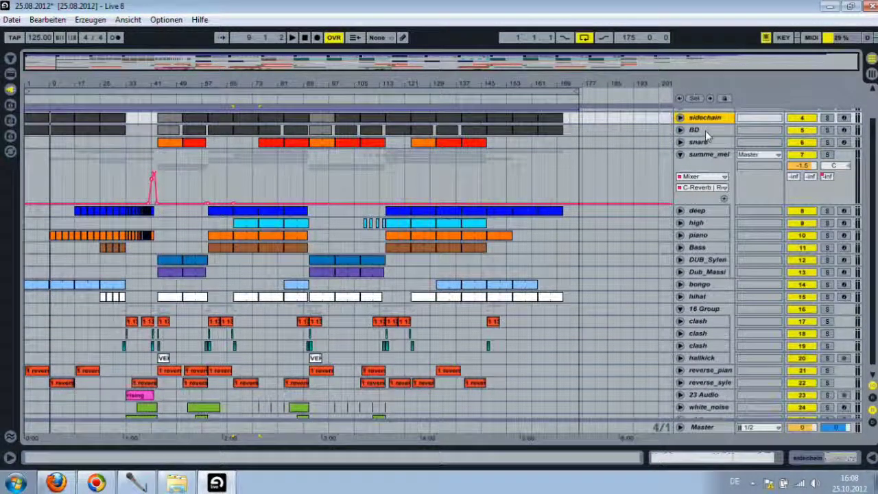
pyautogui.click(705, 130)
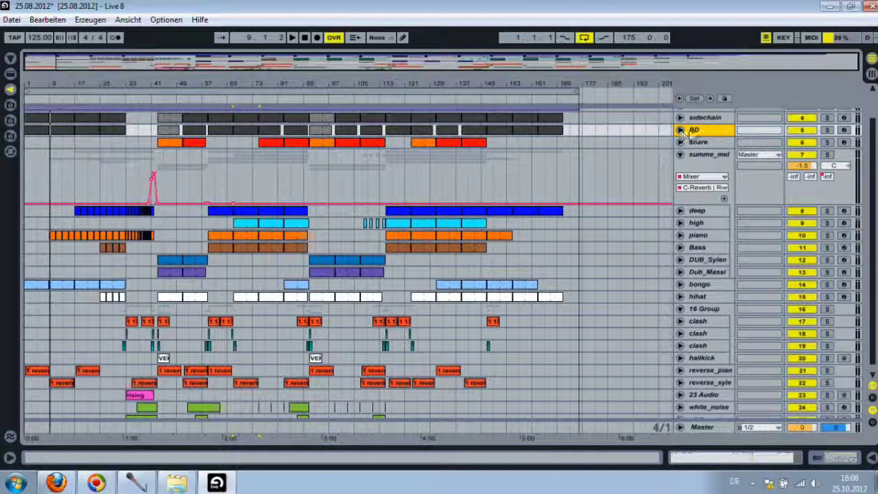
pyautogui.doubleClick(683, 134)
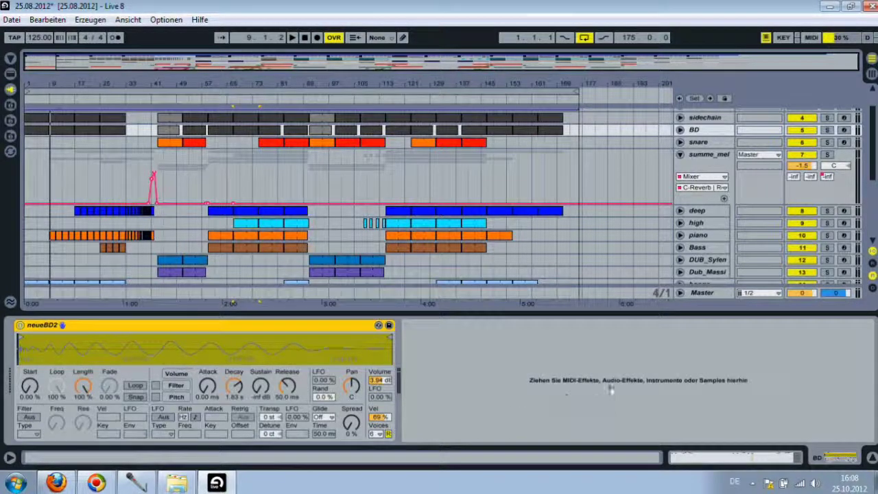
pyautogui.click(872, 458)
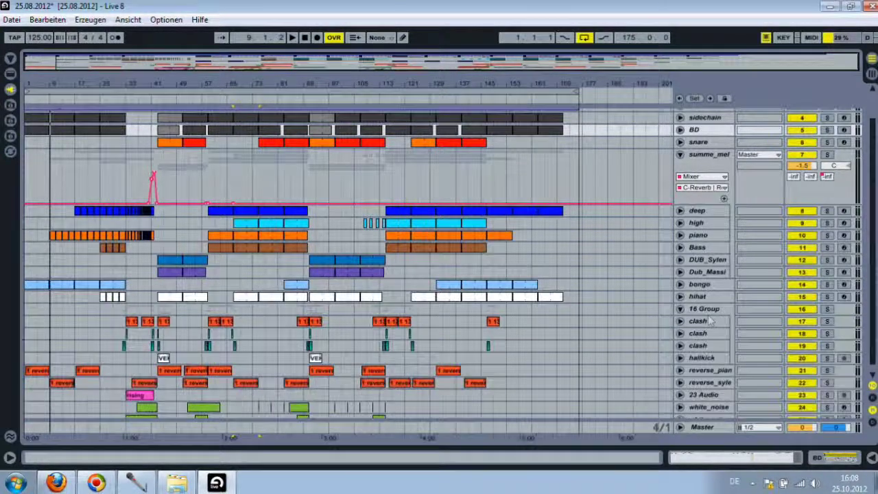
# Step: Examine the snare track's device chain, including the EQ Eight curve and the FabFilter Saturn plug-in window
pyautogui.click(696, 146)
pyautogui.doubleClick(696, 145)
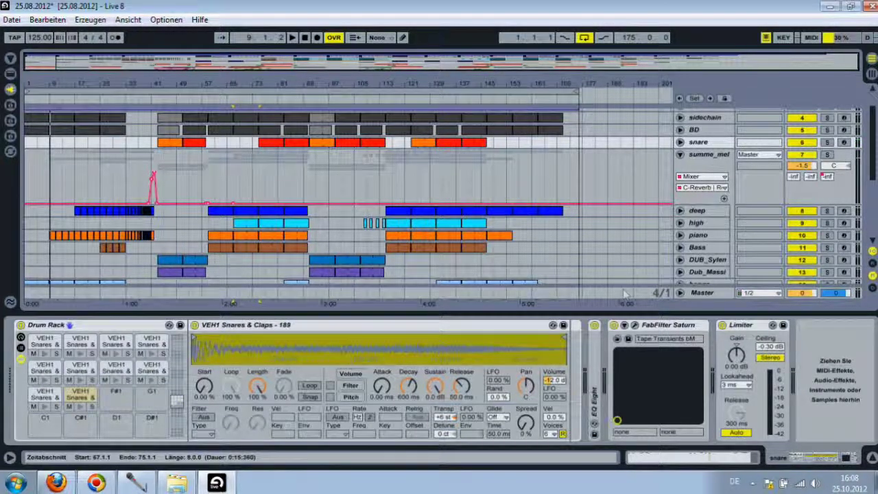
pyautogui.doubleClick(596, 353)
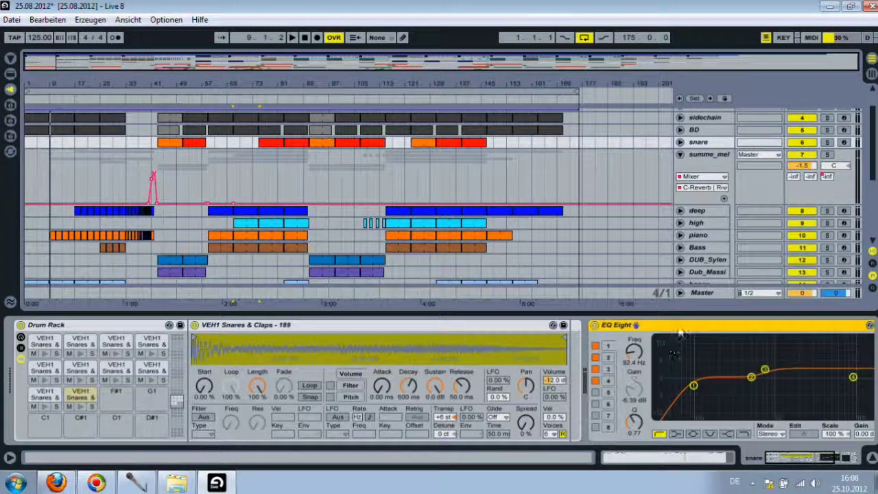
pyautogui.doubleClick(661, 327)
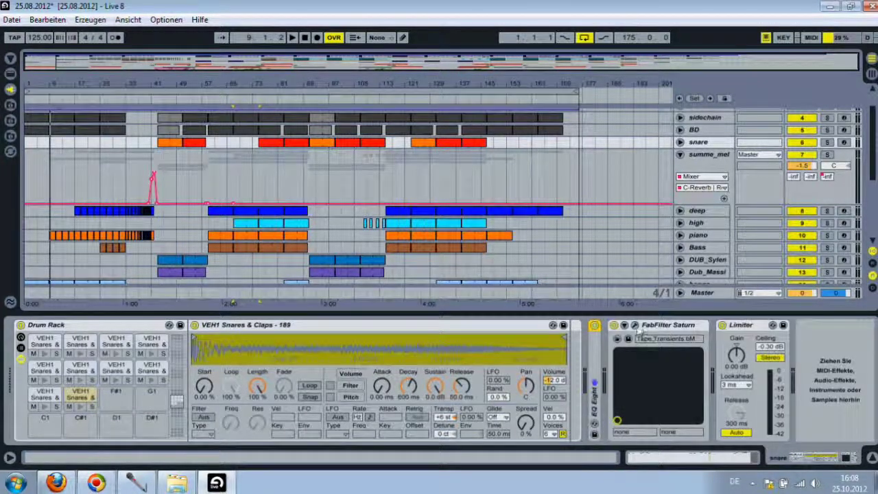
pyautogui.click(636, 325)
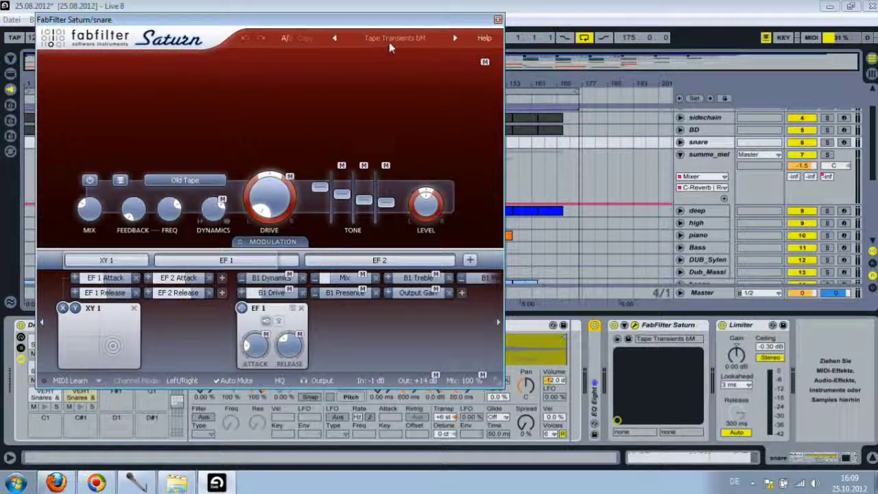
pyautogui.click(498, 19)
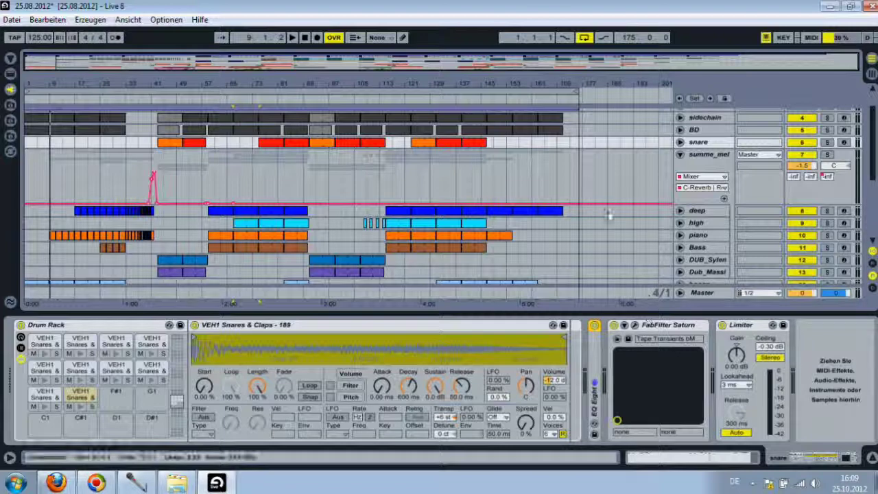
# Step: Show the summe_mel group's devices and audition the group soloed against the full mix, playing from around bar 57
pyautogui.click(709, 155)
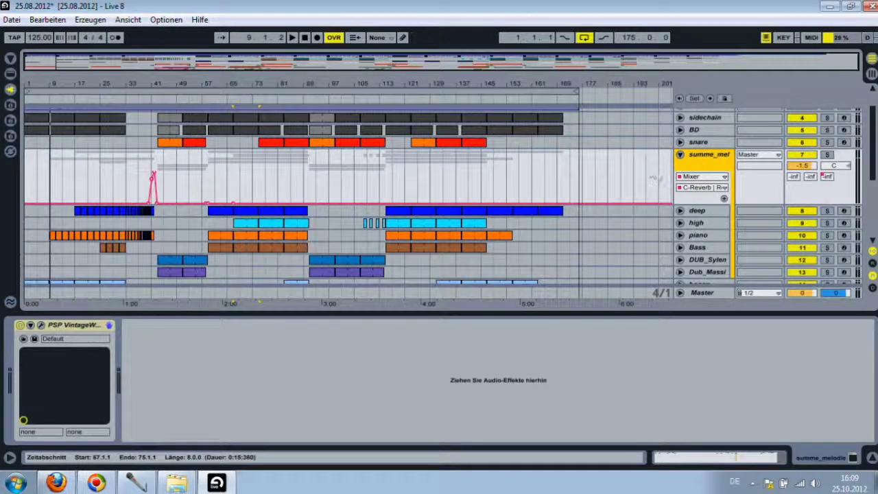
pyautogui.scroll(-3, 649, 172)
pyautogui.scroll(1, 650, 171)
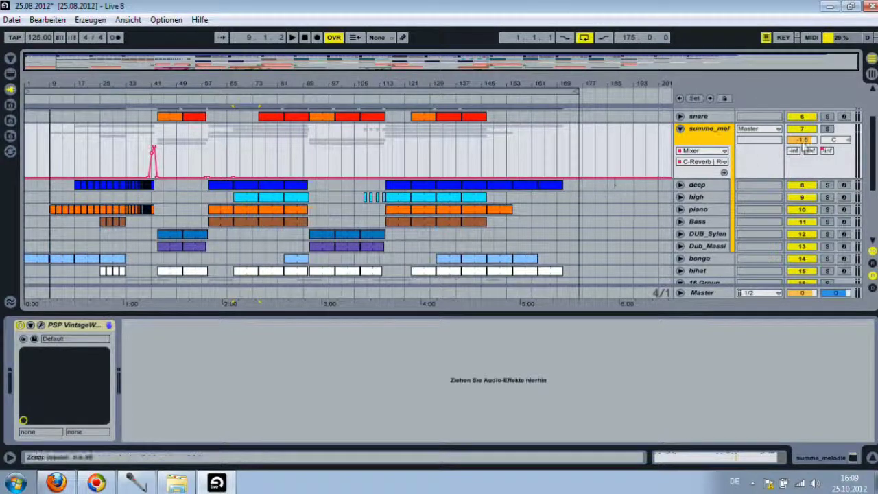
pyautogui.click(826, 129)
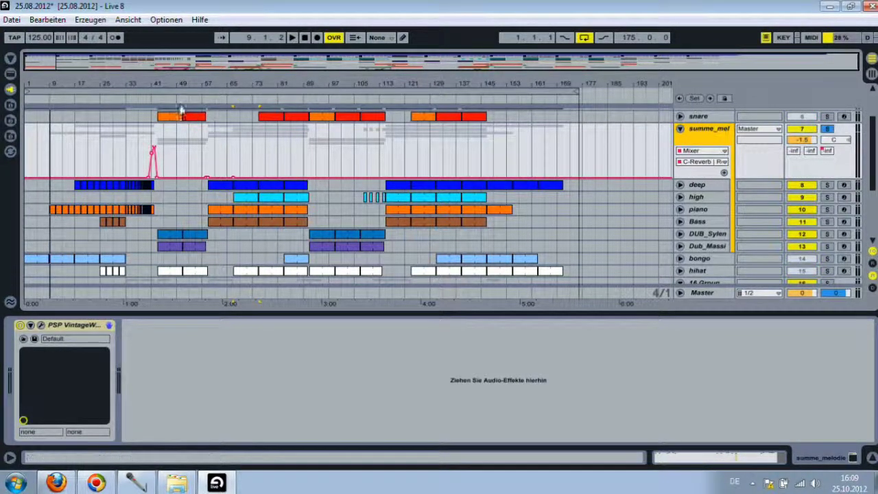
pyautogui.click(206, 105)
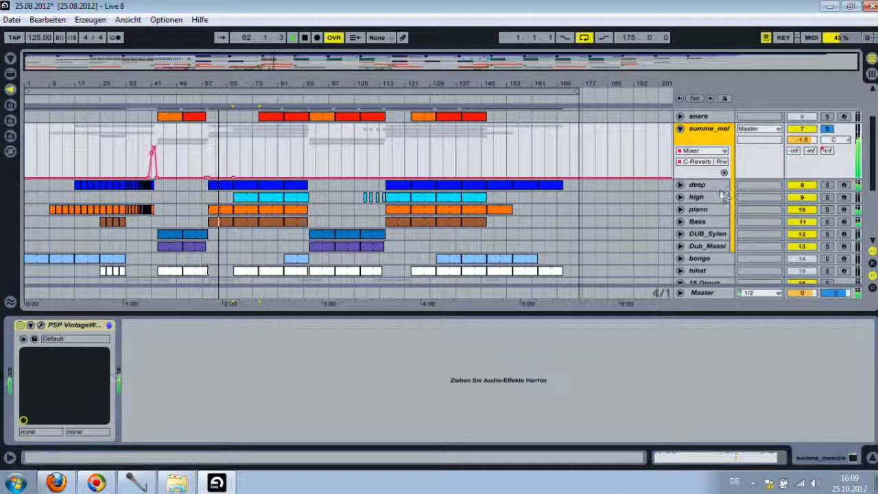
pyautogui.click(828, 129)
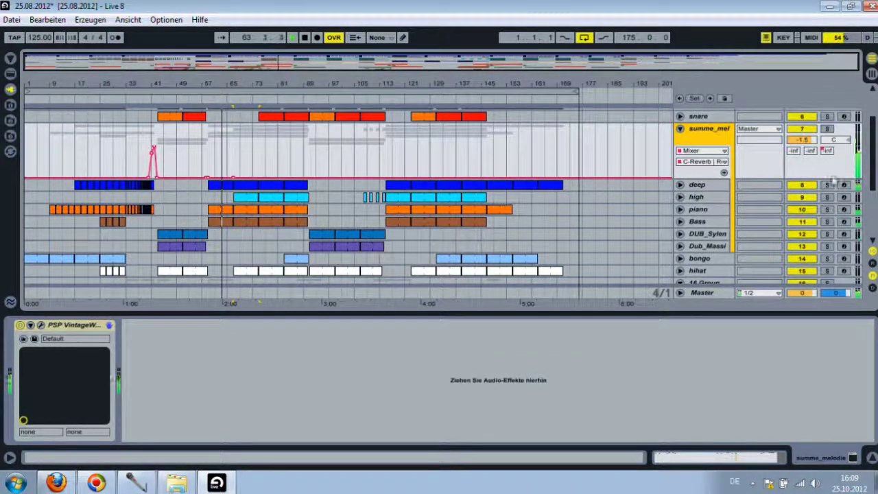
pyautogui.click(827, 129)
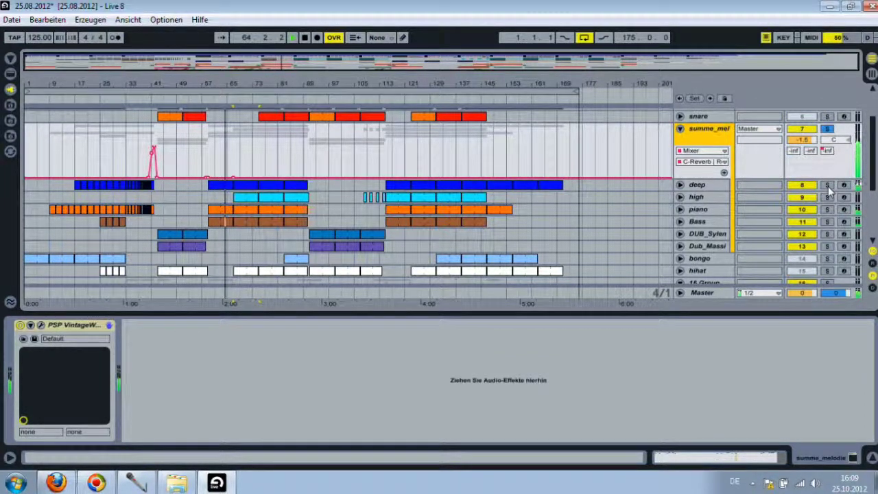
# Step: Solo the deep and high tracks in turn and view each track's device chain during playback
pyautogui.click(827, 185)
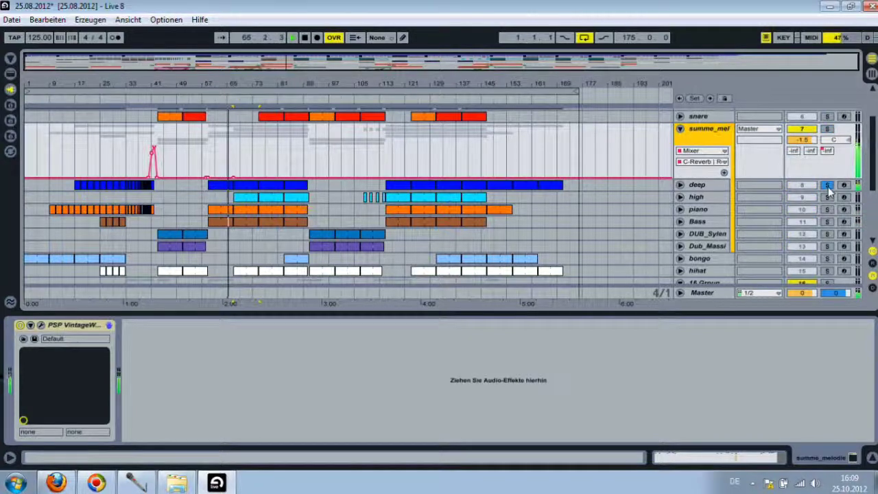
pyautogui.click(700, 186)
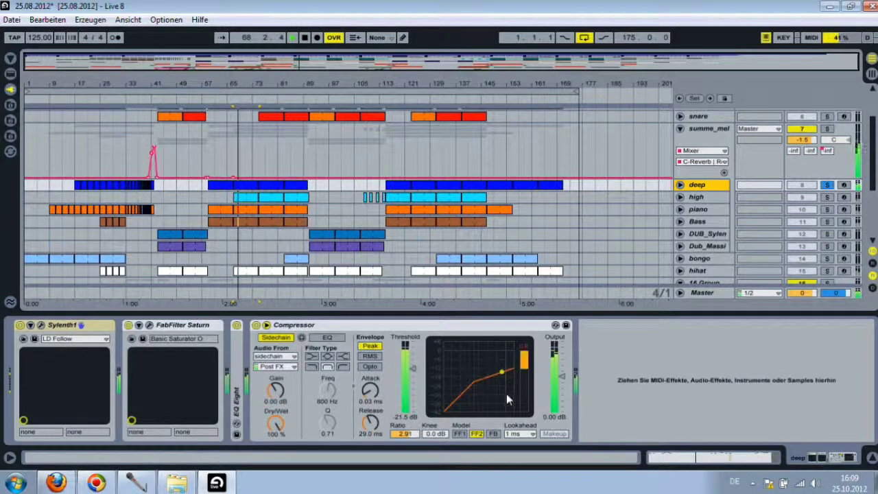
pyautogui.click(706, 197)
pyautogui.click(827, 197)
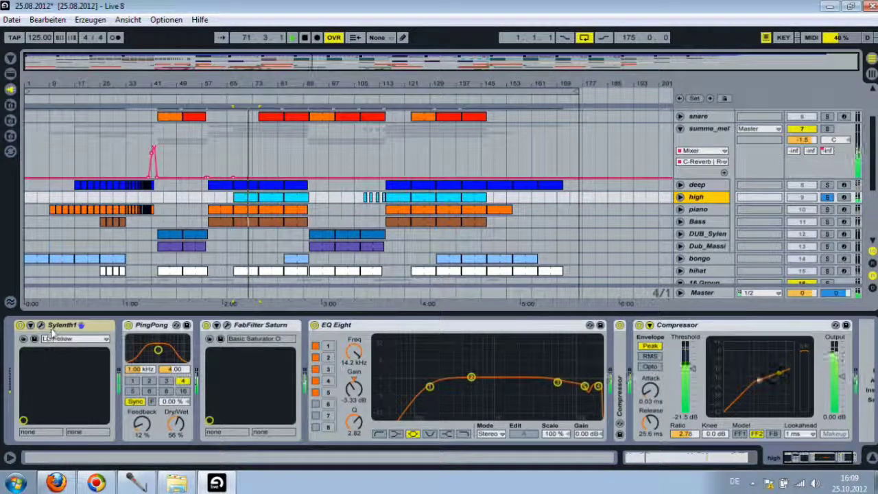
# Step: Examine the MIDI notes of a deep clip and a high clip, returning to the track's devices after each
pyautogui.doubleClick(245, 198)
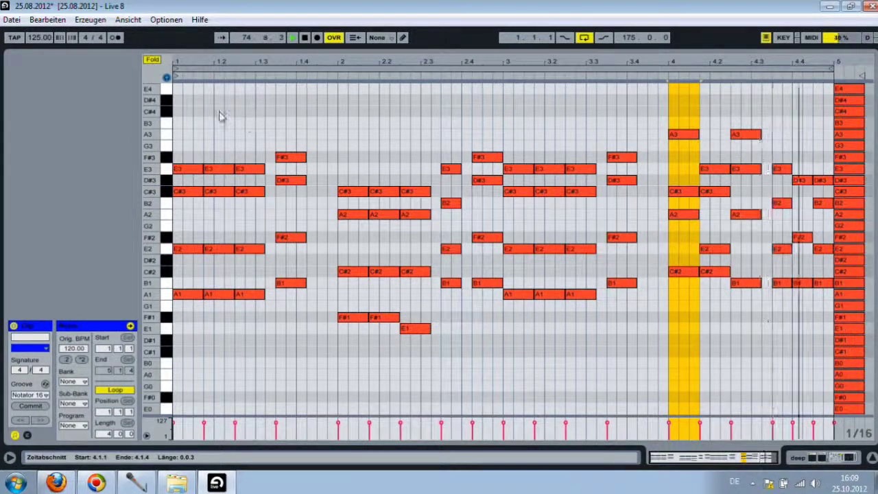
pyautogui.click(815, 458)
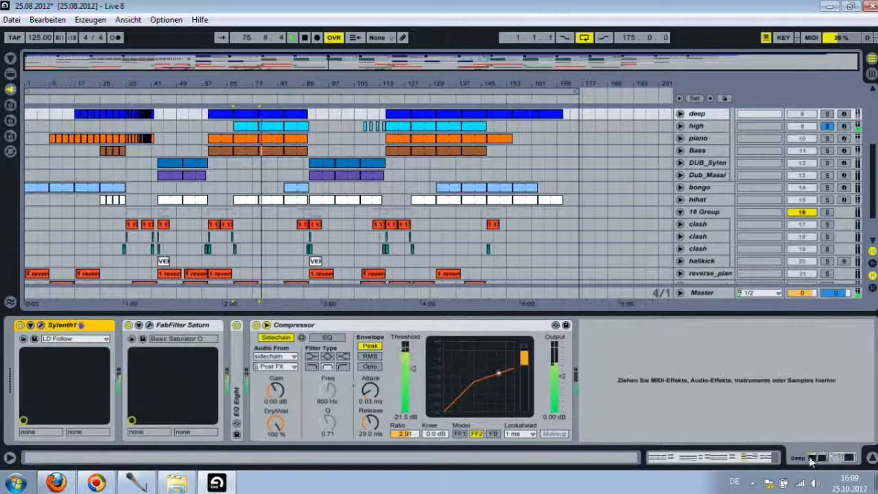
pyautogui.doubleClick(270, 129)
pyautogui.scroll(-2, 555, 268)
pyautogui.scroll(3, 556, 267)
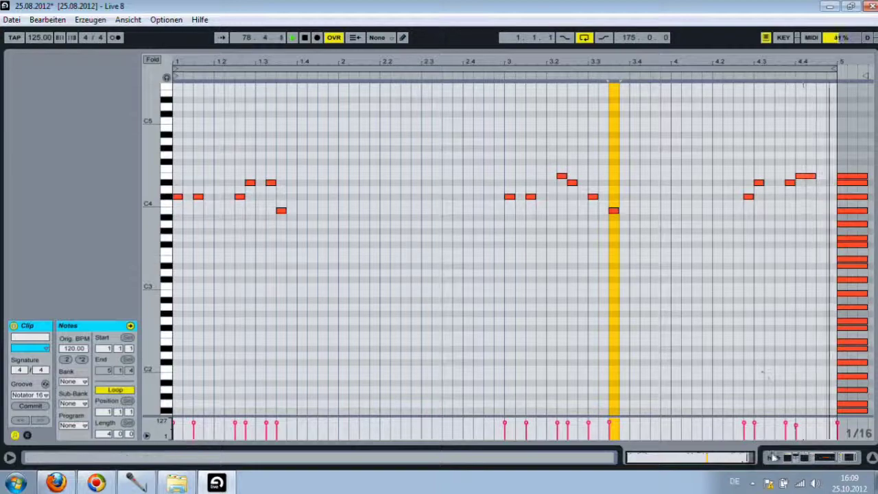
pyautogui.click(779, 458)
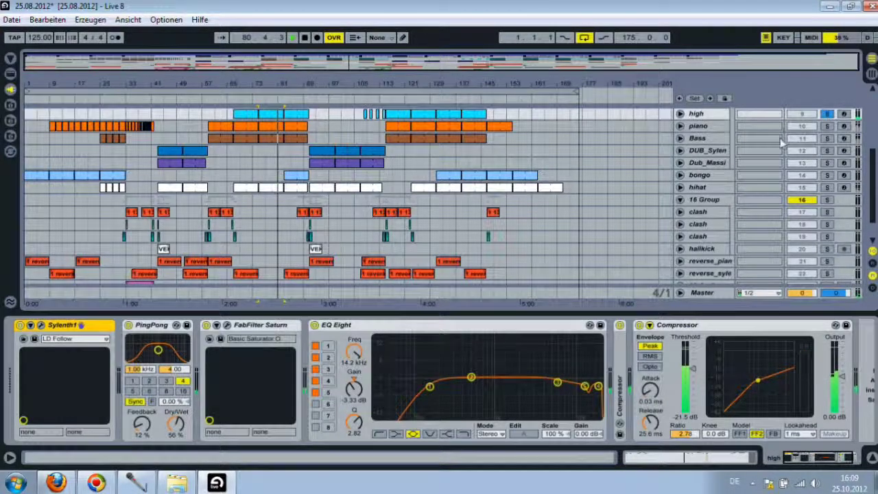
# Step: Solo the piano track, view its device chain and open one of its MIDI clips to examine the notes
pyautogui.click(700, 127)
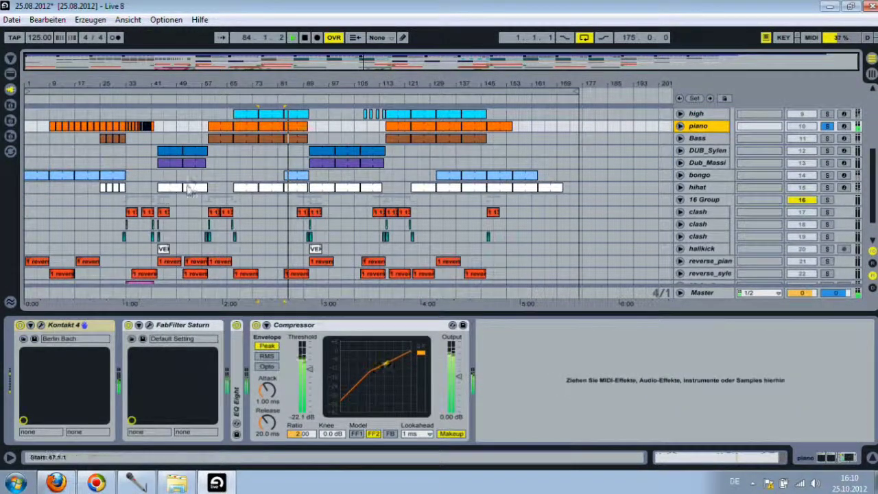
pyautogui.doubleClick(297, 129)
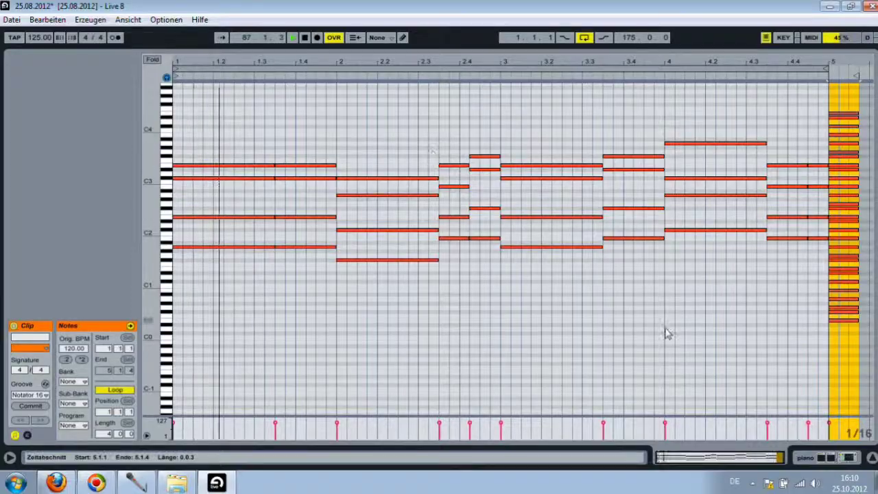
# Step: Return from the piano clip to its devices, solo the Bass track and inspect its MaxxBass plug-in settings during playback
pyautogui.hotkey('shift', 'Tab')
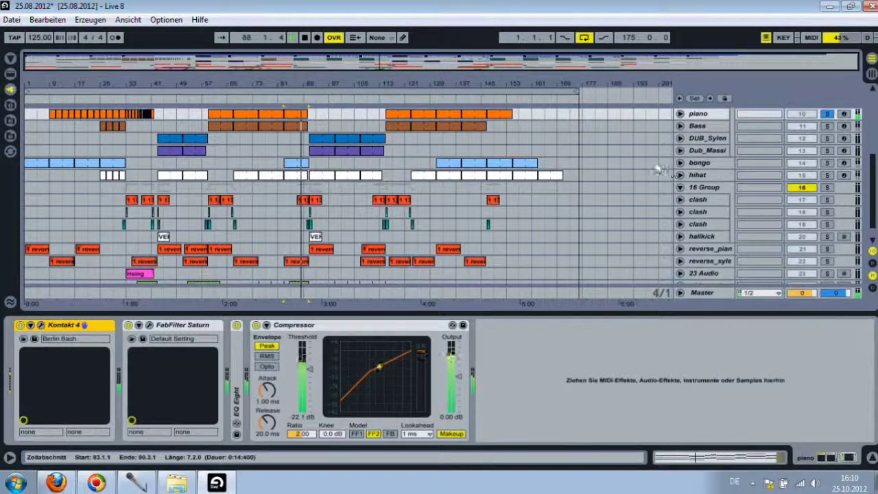
pyautogui.click(827, 126)
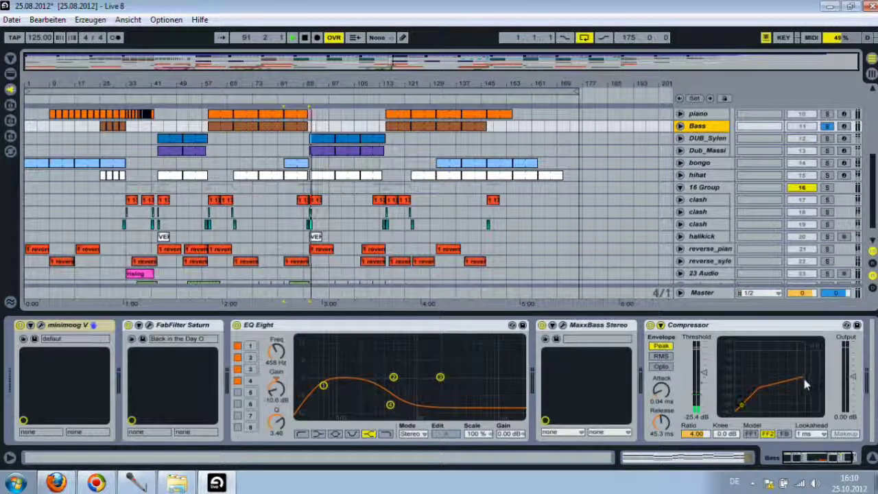
pyautogui.click(562, 328)
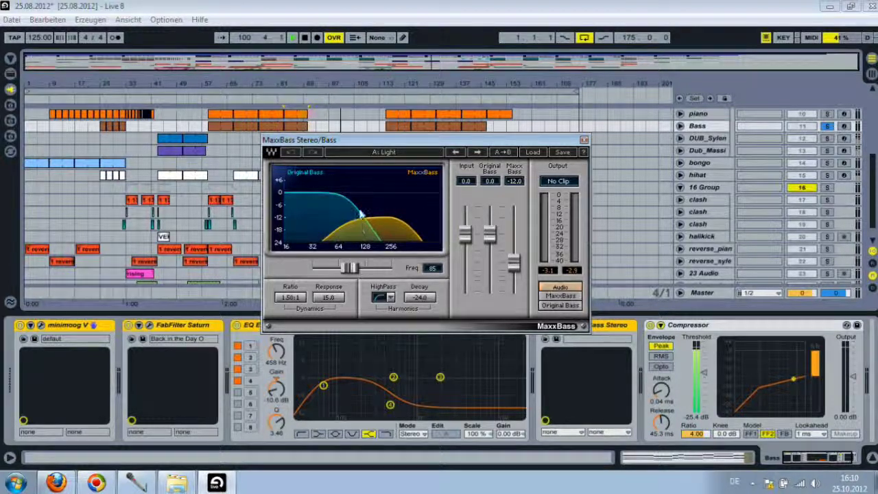
pyautogui.click(584, 140)
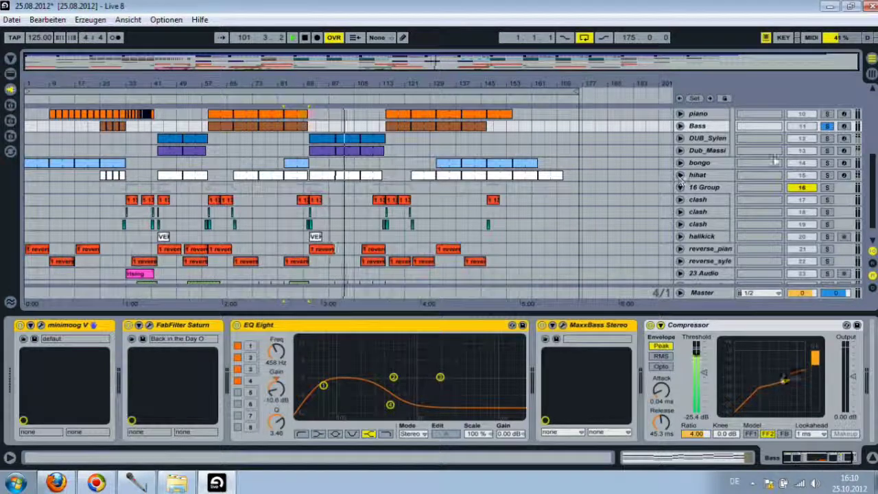
# Step: Audition the DUB_Sylen track soloed and the summe_mel group soloed, playing the group from around bars 59 and 87
pyautogui.click(827, 139)
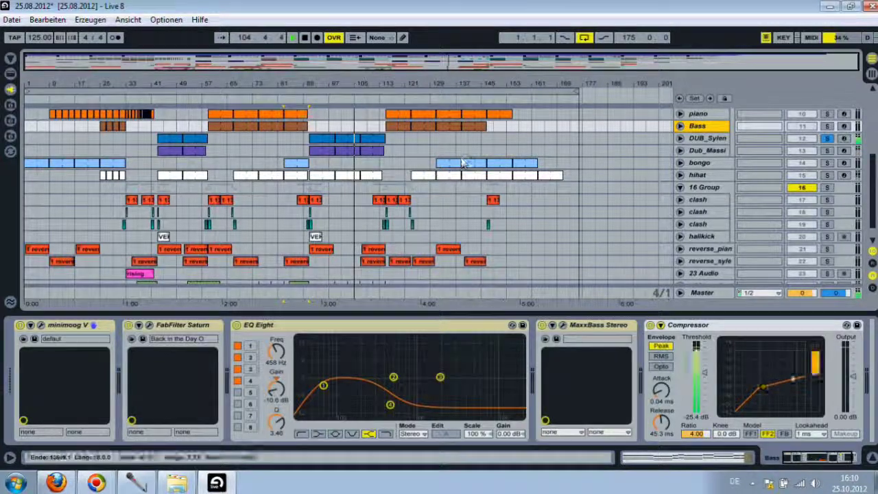
pyautogui.scroll(2, 777, 120)
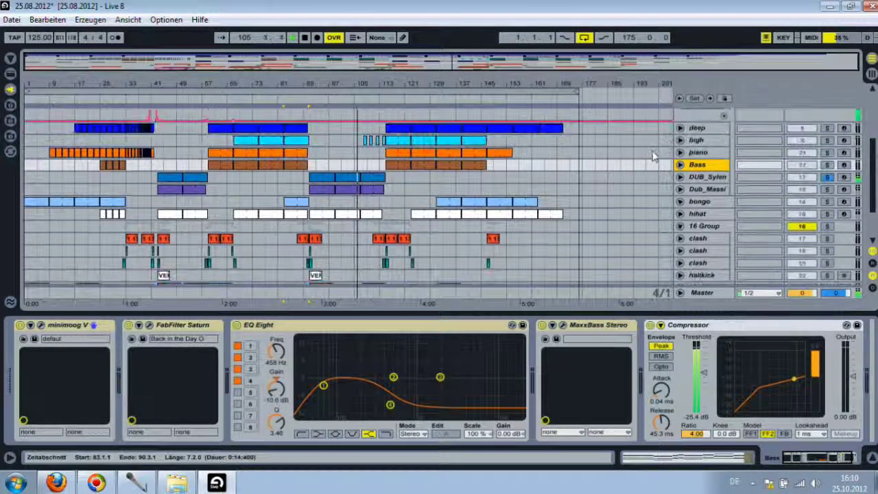
pyautogui.scroll(1, 807, 137)
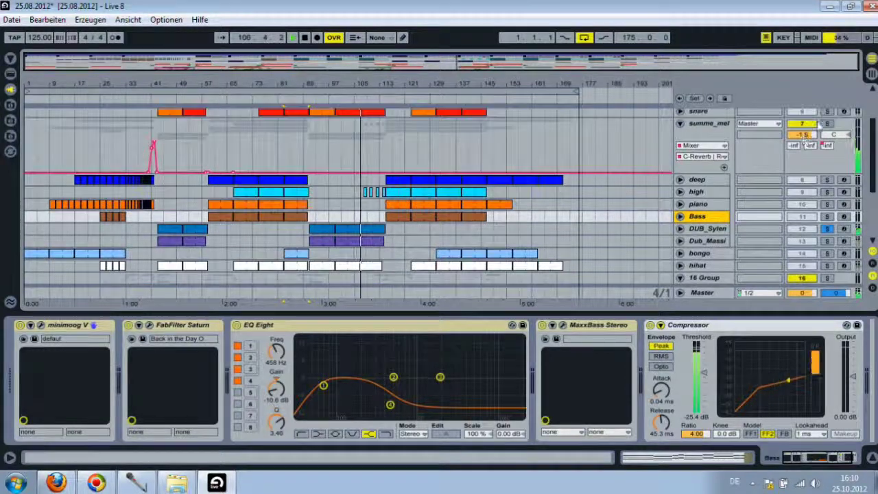
pyautogui.click(214, 104)
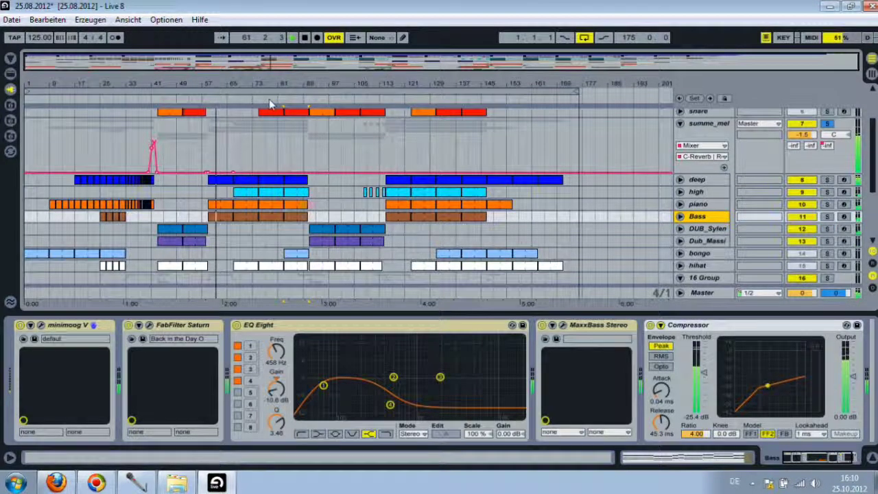
pyautogui.click(301, 104)
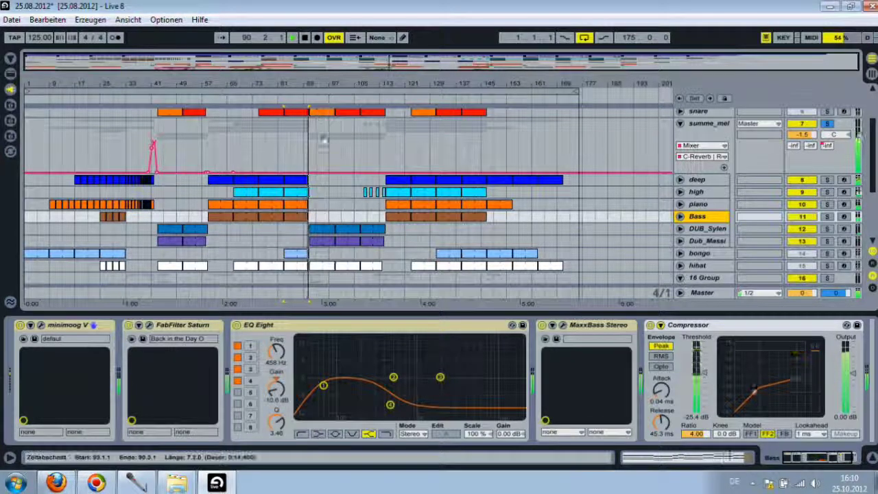
# Step: View the Dub_Massi track's device chain and examine its Massive synth patch, including the settings of LFO 6
pyautogui.scroll(-3, 361, 154)
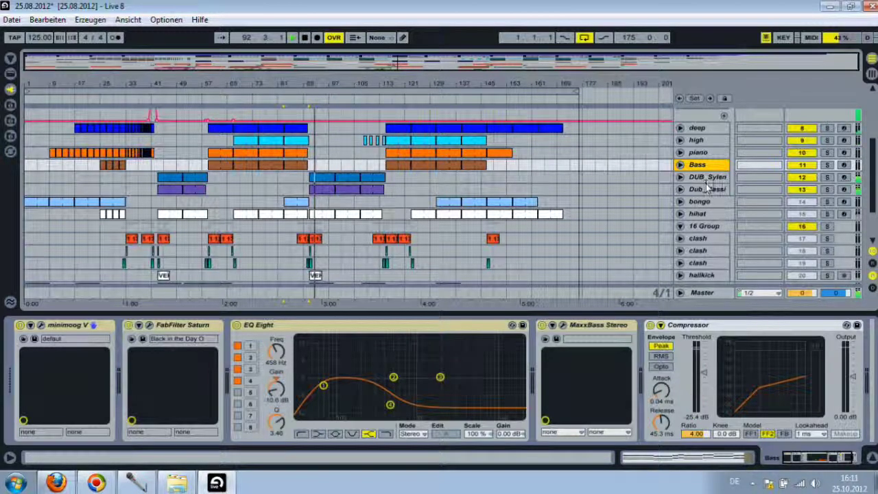
pyautogui.click(707, 188)
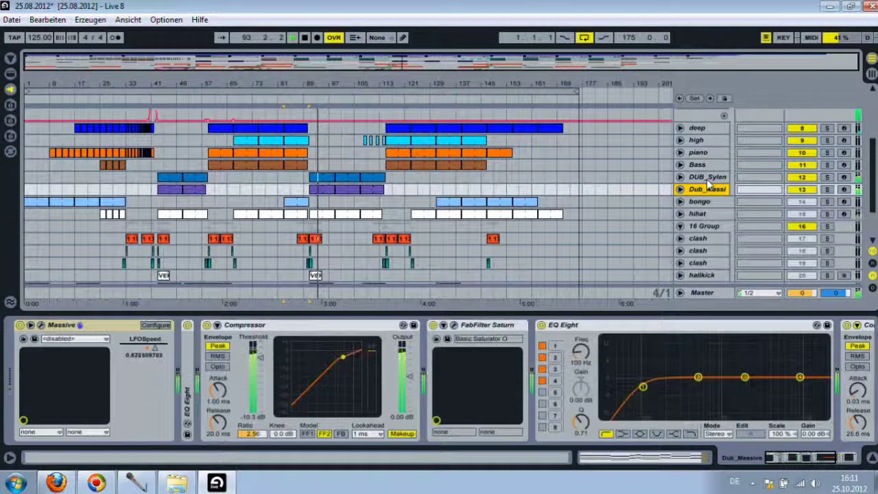
pyautogui.click(41, 325)
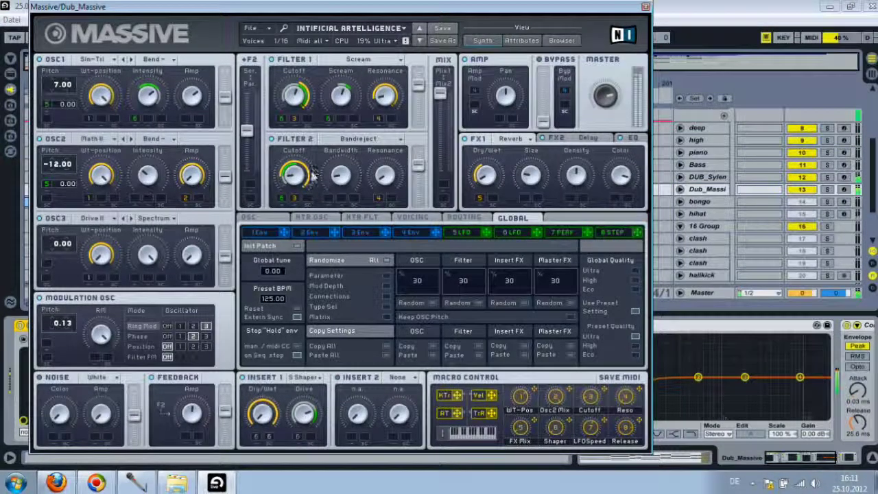
pyautogui.click(644, 7)
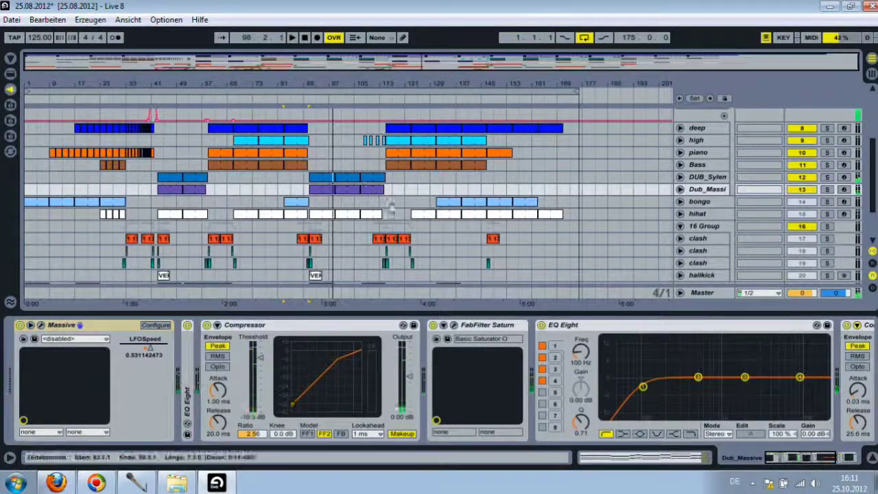
pyautogui.click(41, 326)
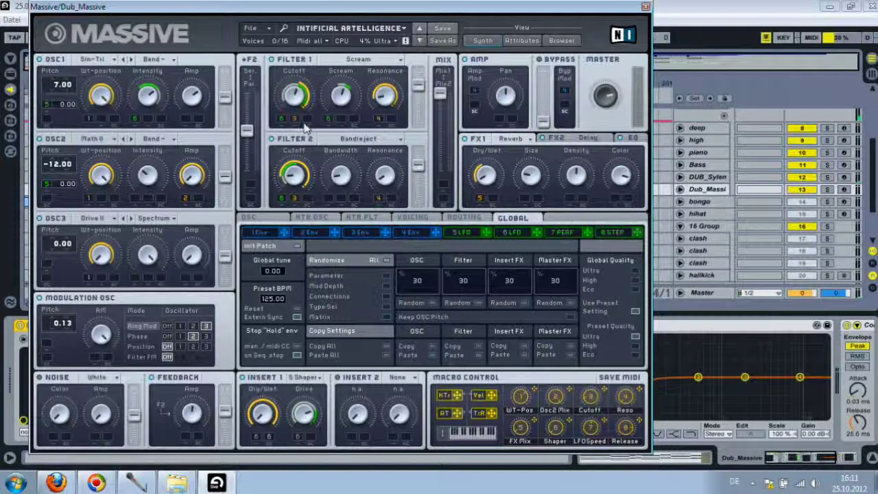
pyautogui.click(645, 7)
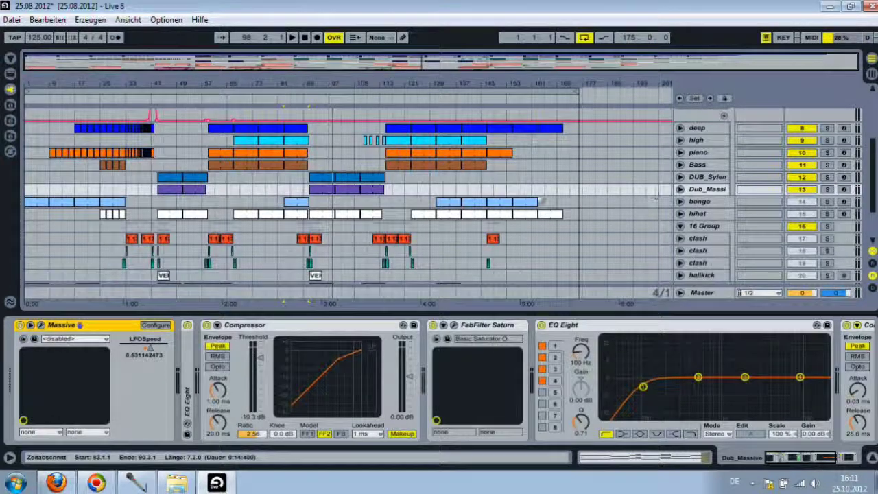
pyautogui.click(42, 325)
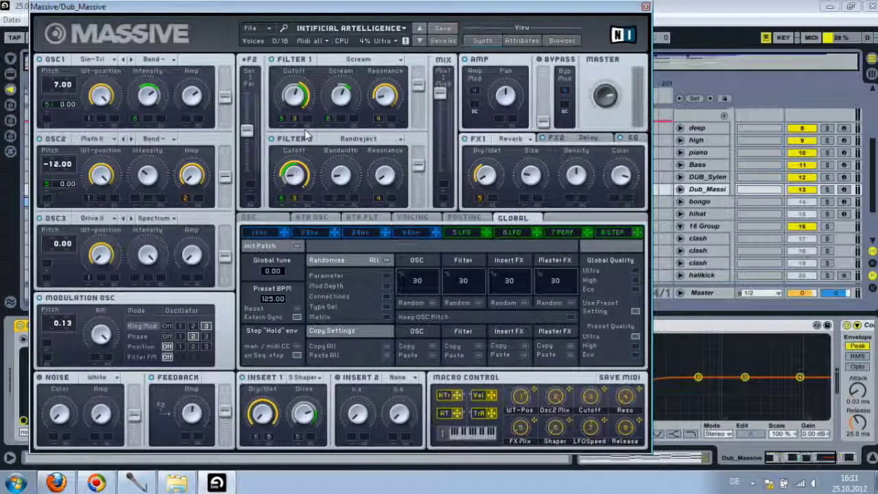
pyautogui.click(506, 233)
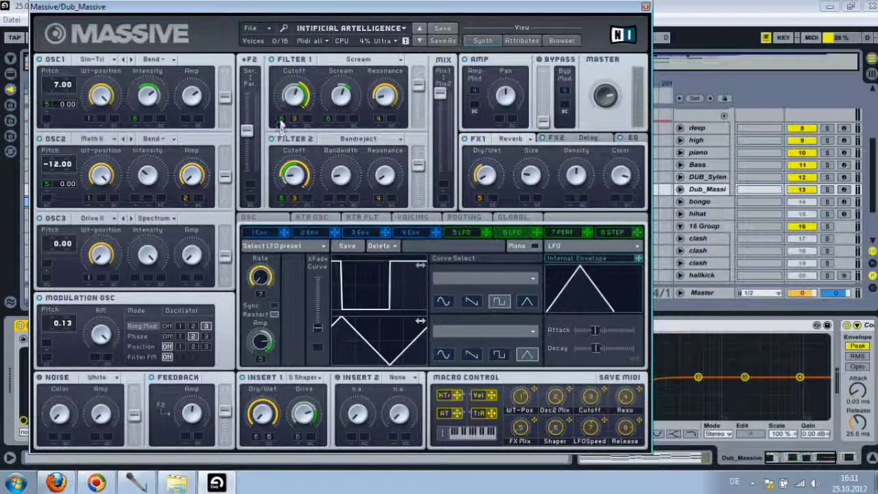
pyautogui.click(645, 6)
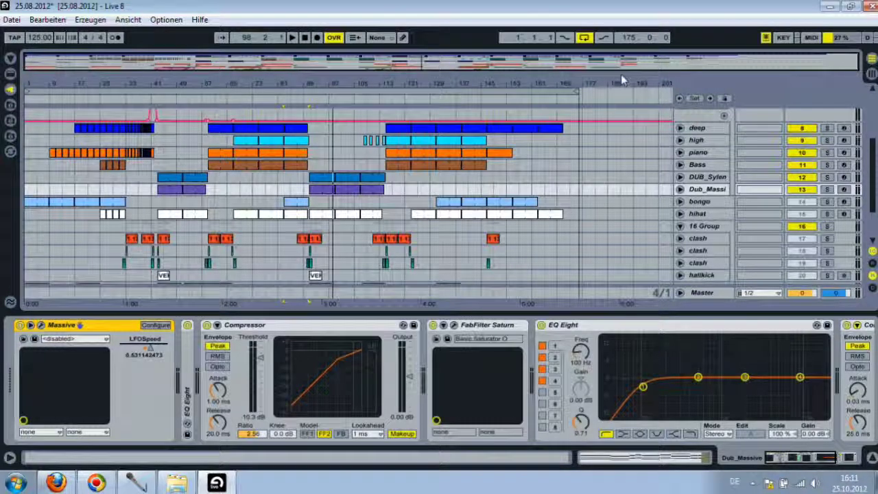
# Step: View the devices of the bongo track, the hihat track and the 16 Group in turn
pyautogui.click(701, 202)
pyautogui.scroll(-2, 621, 179)
pyautogui.scroll(-2, 621, 179)
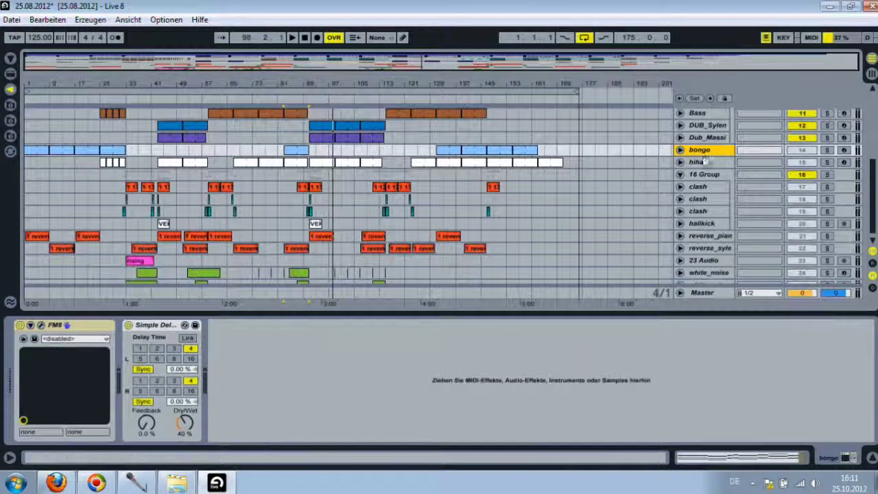
pyautogui.click(533, 165)
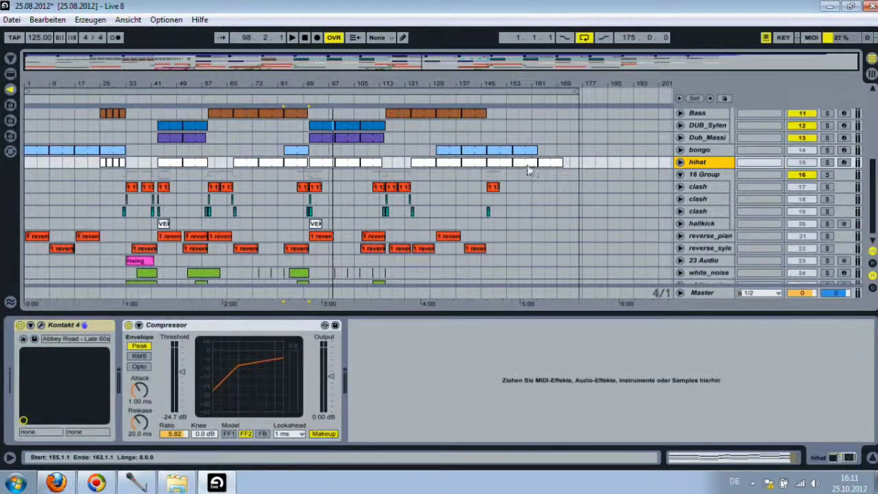
pyautogui.click(703, 180)
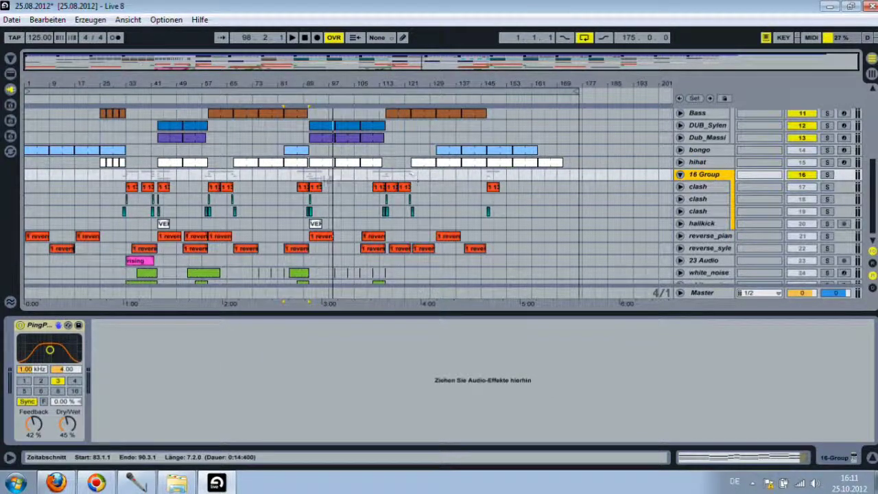
# Step: Audition the 16 Group soloed from around bar 87 and unfold its first clash track to examine the clips up close
pyautogui.click(302, 107)
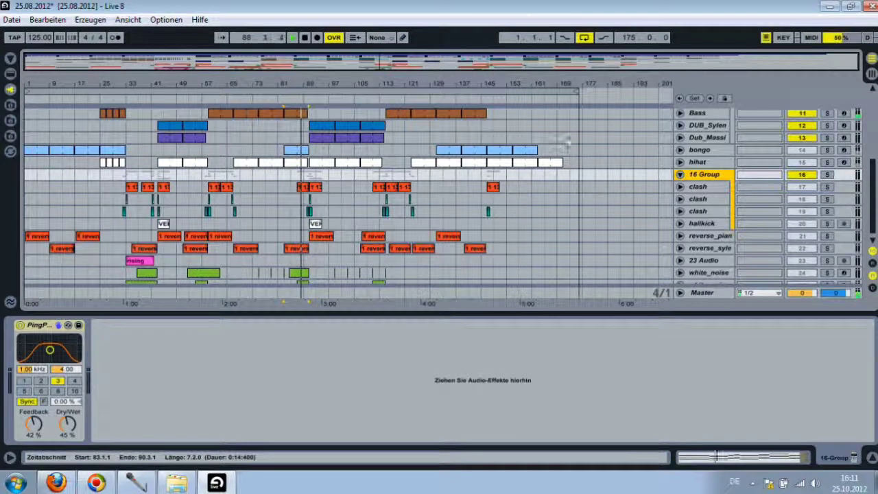
pyautogui.click(827, 174)
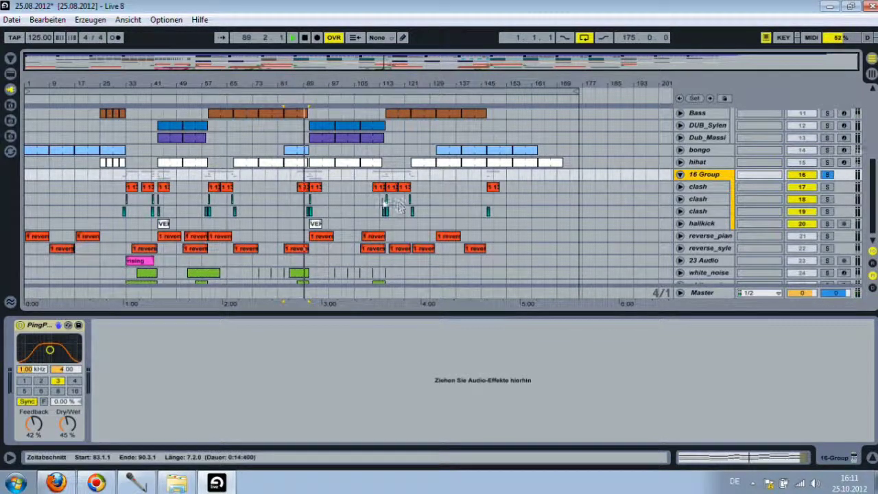
pyautogui.click(681, 187)
pyautogui.moveTo(321, 84)
pyautogui.mouseDown()
pyautogui.moveTo(309, 86)
pyautogui.moveTo(308, 79)
pyautogui.mouseUp()
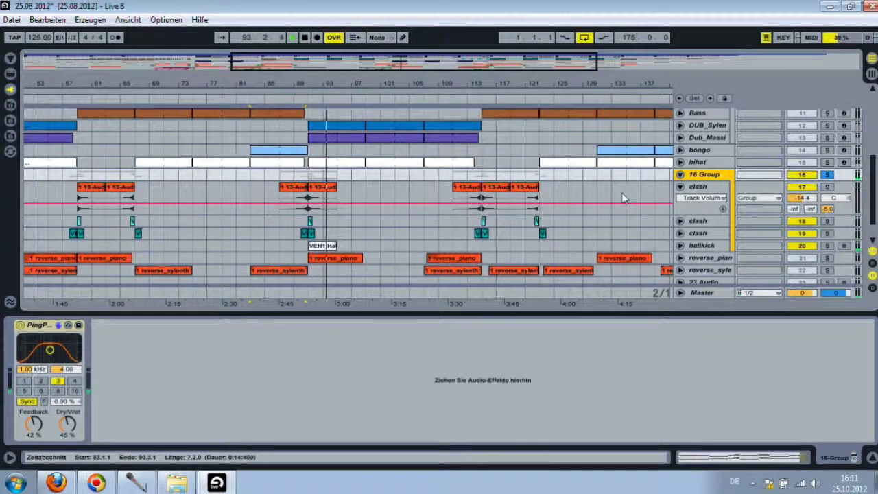
pyautogui.scroll(-2, 539, 185)
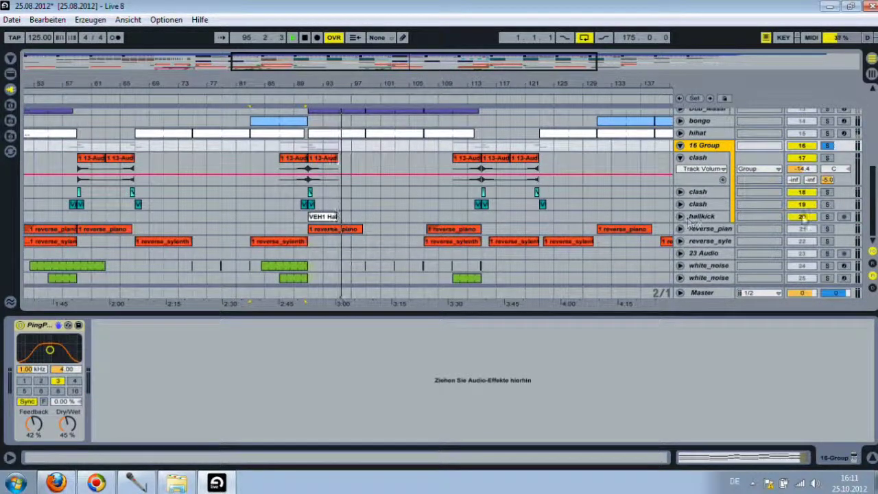
# Step: Solo the hallkick track and play it from around bar 91, and switch the solo to the lowest clash track
pyautogui.click(828, 216)
pyautogui.click(311, 101)
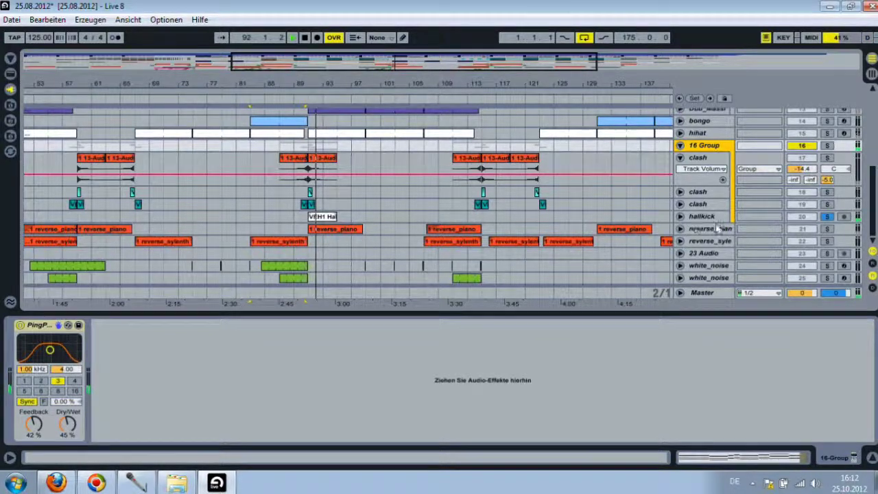
pyautogui.click(828, 204)
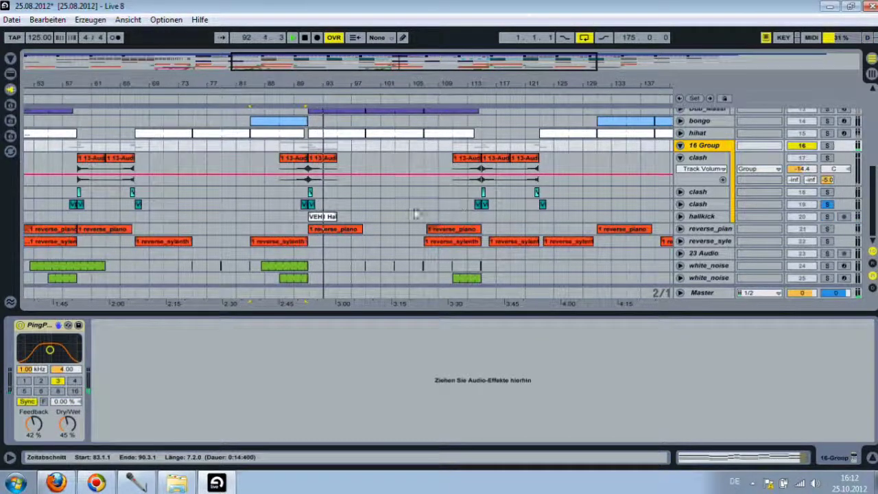
# Step: View the upper white_noise track's devices, audition it soloed from around bar 87 and collapse its Frohmage device
pyautogui.click(709, 265)
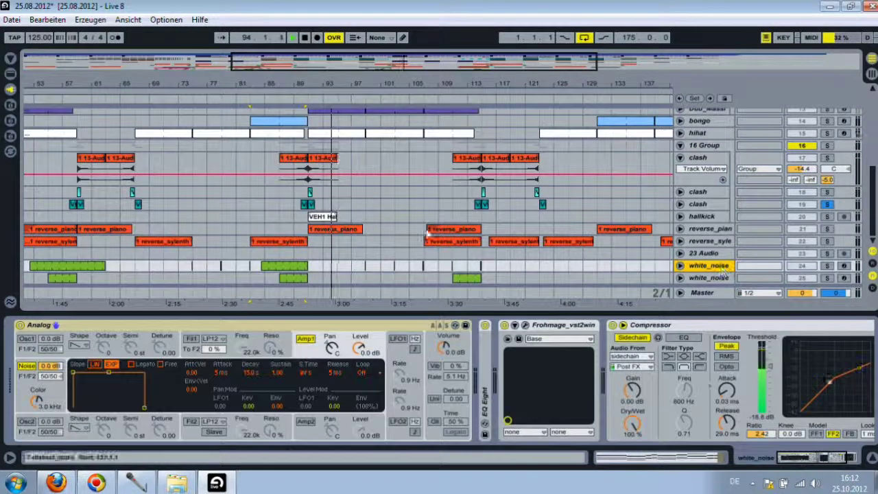
pyautogui.click(280, 105)
pyautogui.click(827, 266)
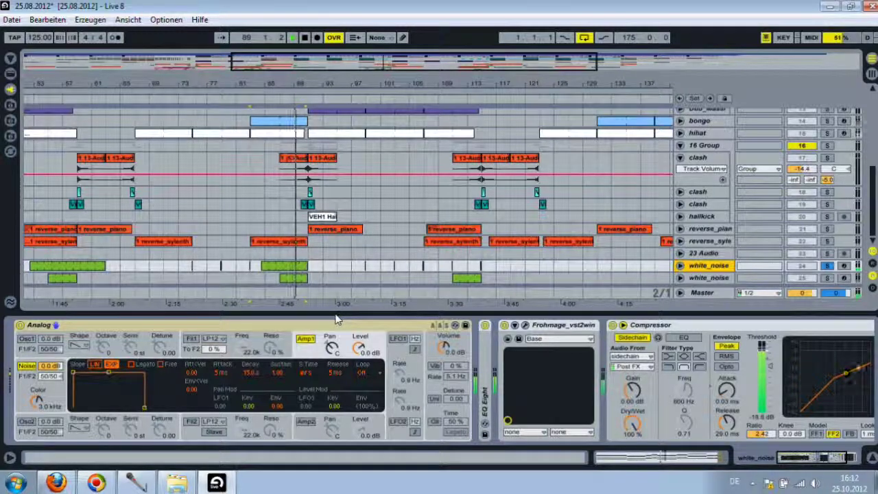
pyautogui.doubleClick(555, 325)
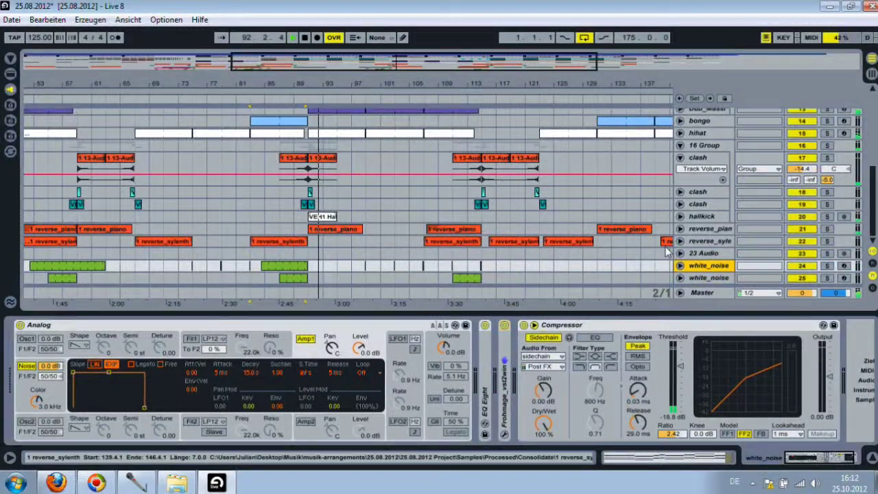
# Step: Look over the arrangement's tracks while playing the full mix, continuing from around bar 115
pyautogui.scroll(5, 611, 243)
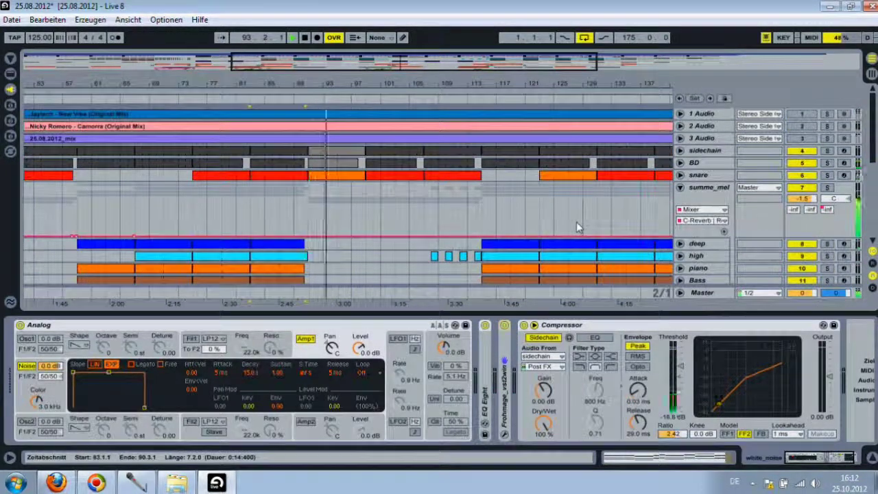
pyautogui.scroll(-3, 576, 223)
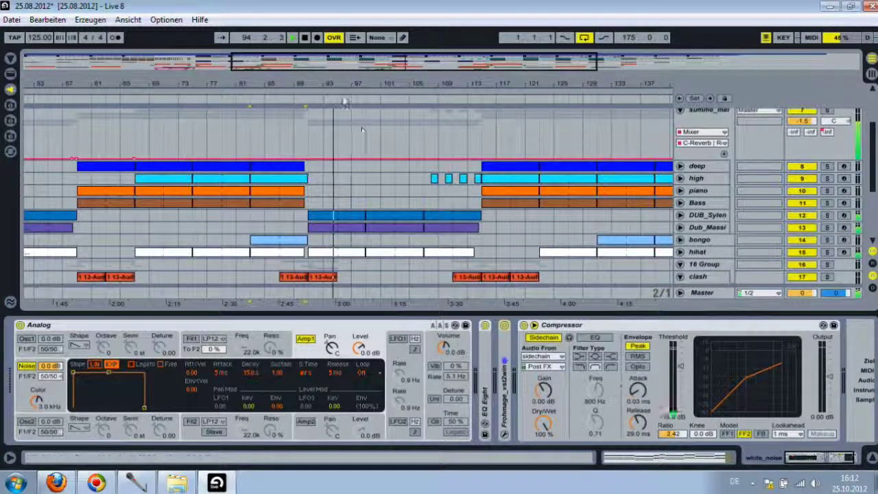
pyautogui.click(484, 103)
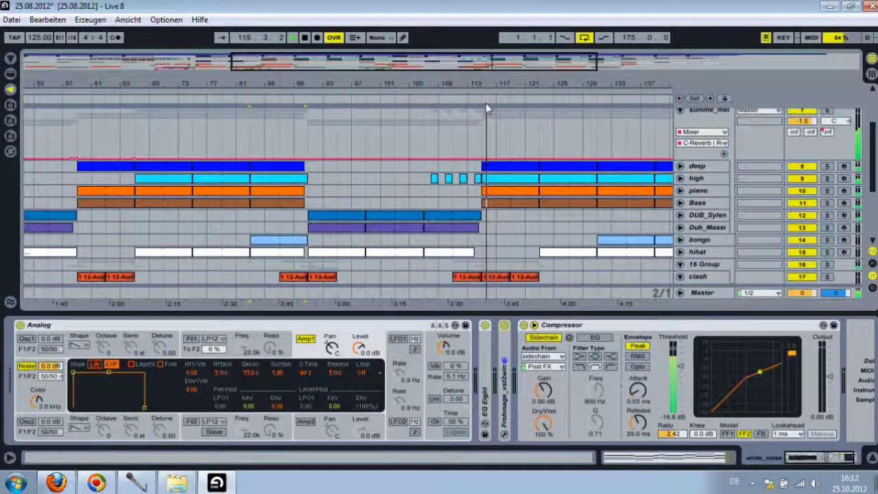
pyautogui.scroll(-5, 505, 134)
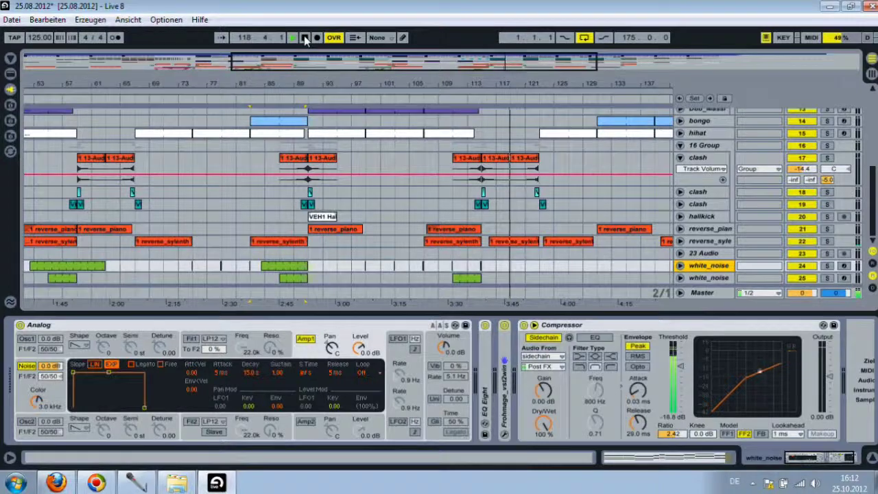
# Step: Stop playback and show the Master track's device chain
pyautogui.click(306, 37)
pyautogui.click(708, 301)
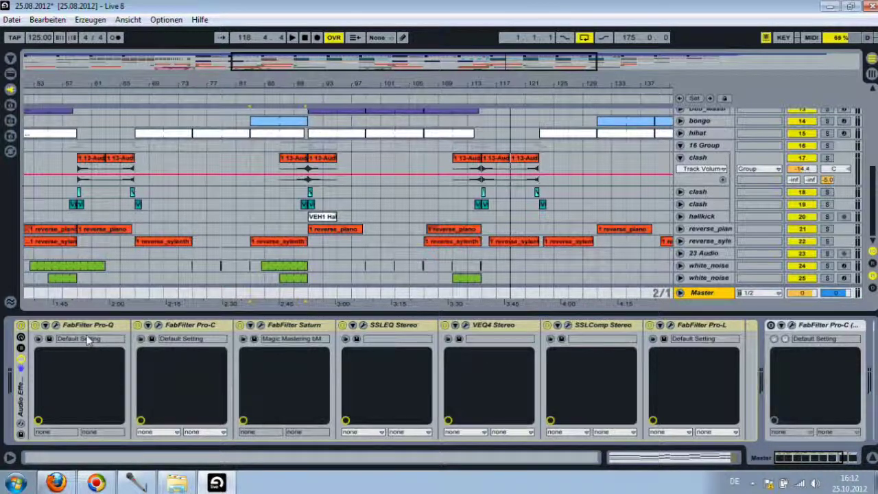
# Step: View the settings of the Master chain's FabFilter Pro-Q equalizer and the first FabFilter Pro-C compressor, including its side-chain filter
pyautogui.click(56, 324)
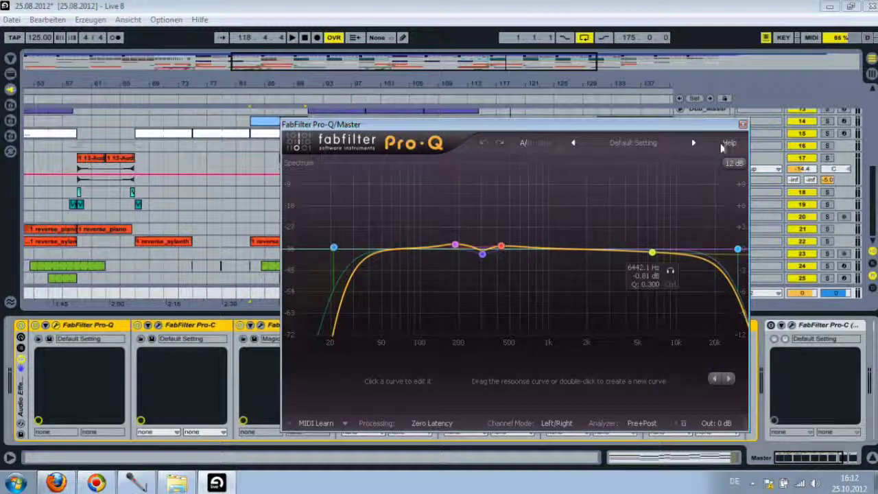
pyautogui.click(743, 125)
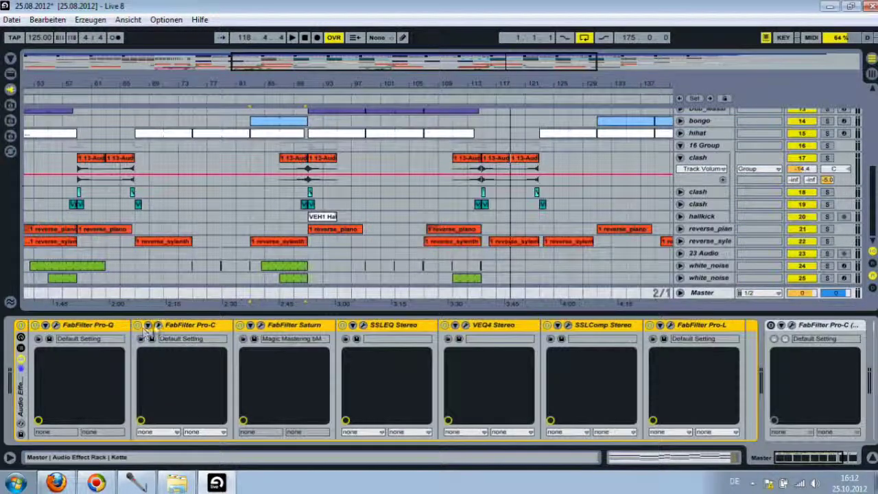
pyautogui.click(158, 325)
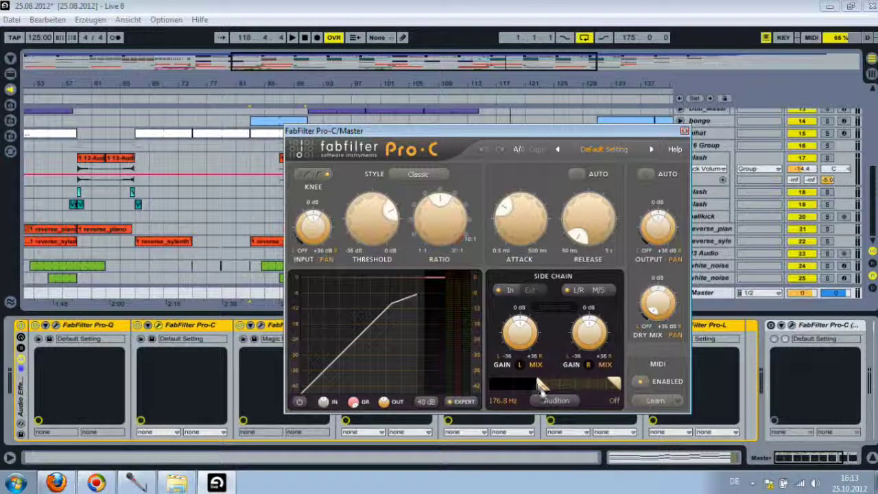
pyautogui.moveTo(541, 389)
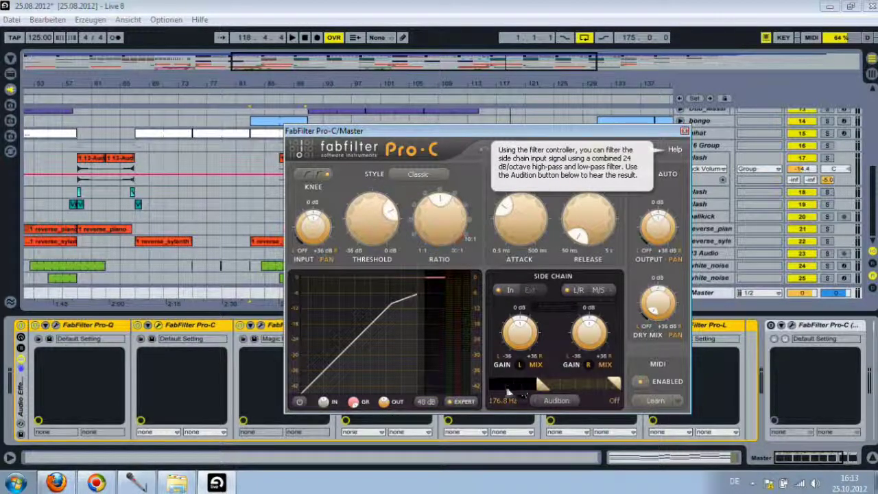
pyautogui.click(684, 131)
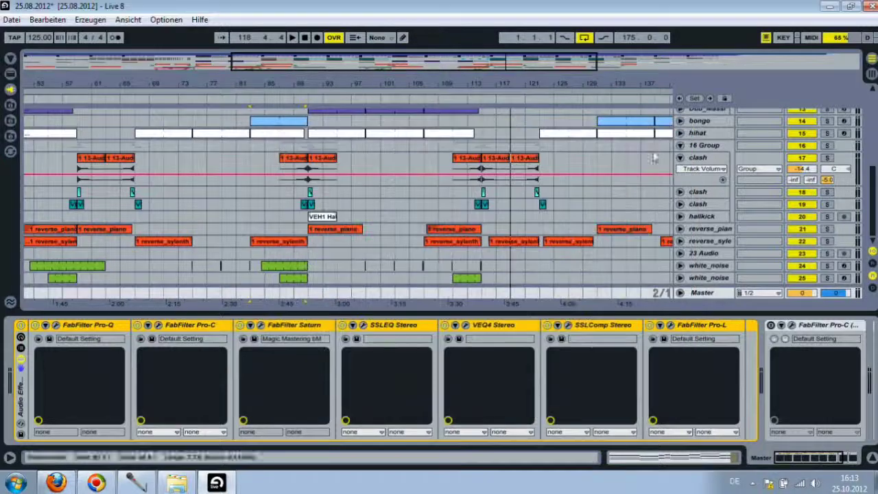
# Step: View the Master chain's FabFilter Saturn settings, including the second band's distortion style, and close the plug-in
pyautogui.click(261, 326)
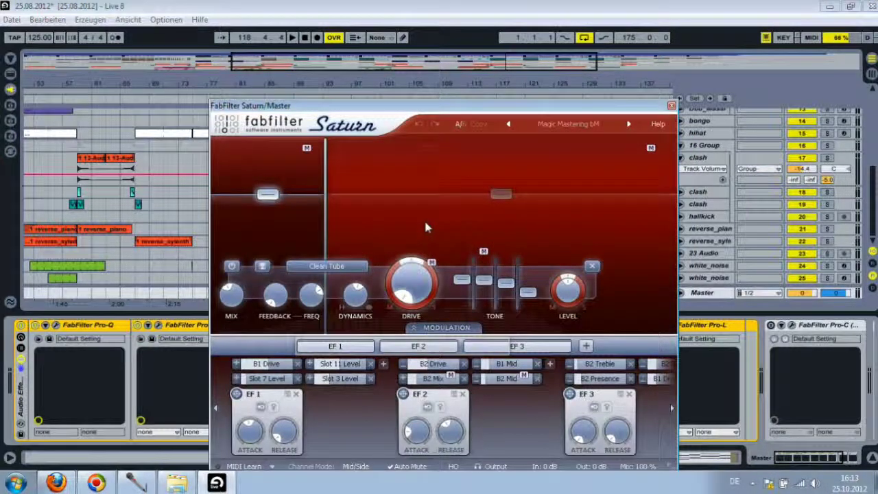
pyautogui.click(501, 195)
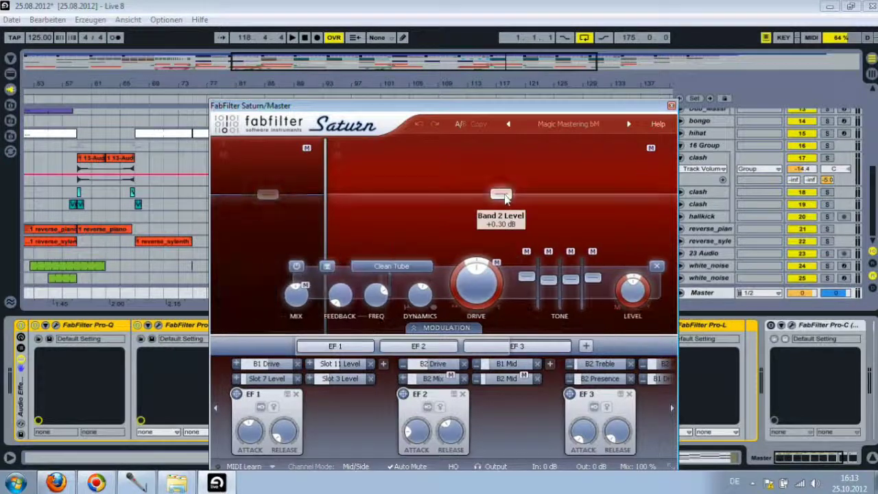
pyautogui.moveTo(420, 274)
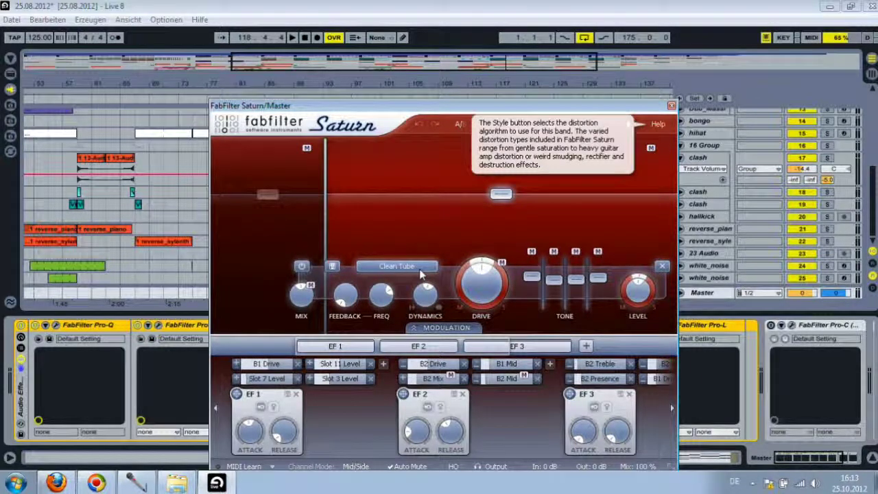
pyautogui.click(671, 105)
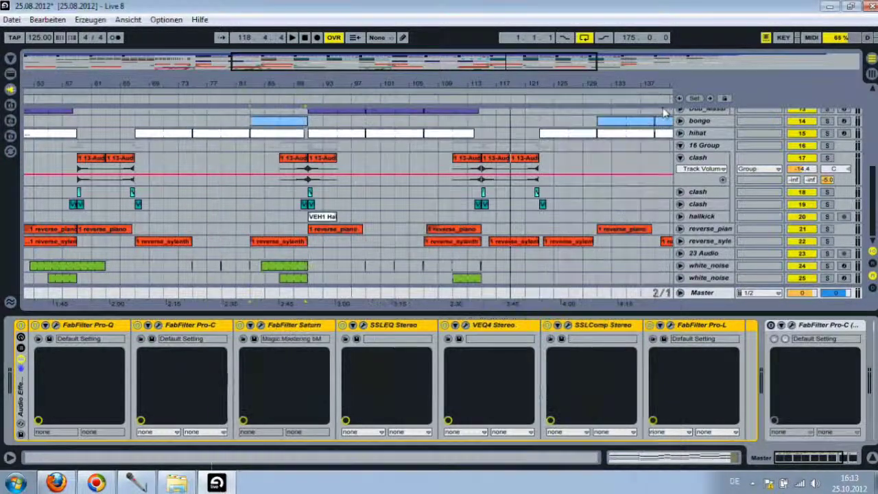
# Step: View the settings of the Master chain's SSLEQ Stereo and VEQ4 Stereo equalizers, closing each plug-in after viewing
pyautogui.click(363, 325)
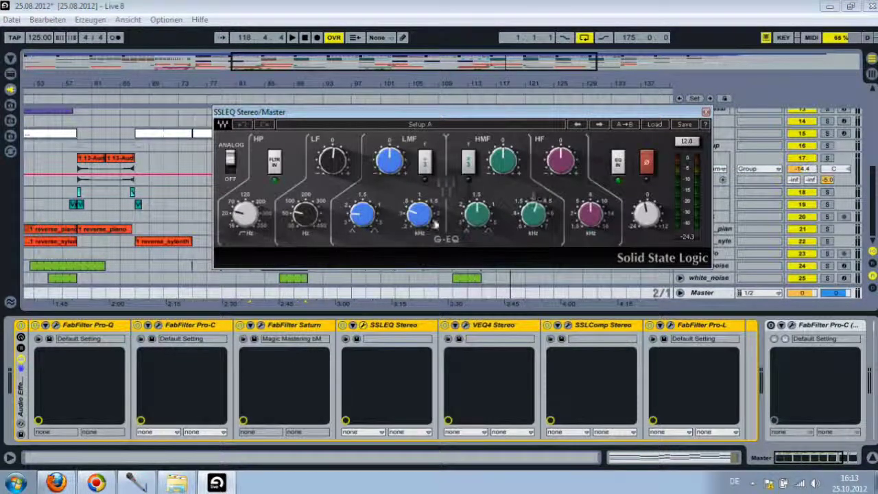
pyautogui.moveTo(256, 218); pyautogui.dragTo(266, 219)
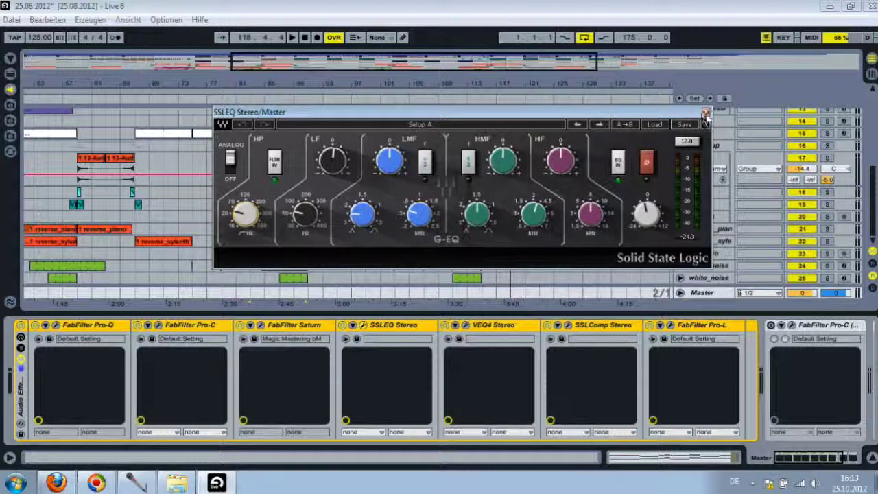
pyautogui.click(706, 113)
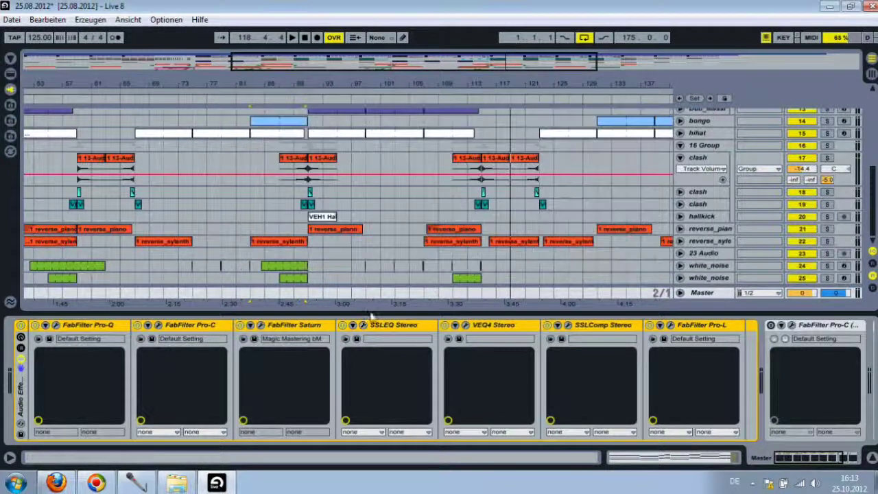
pyautogui.click(466, 325)
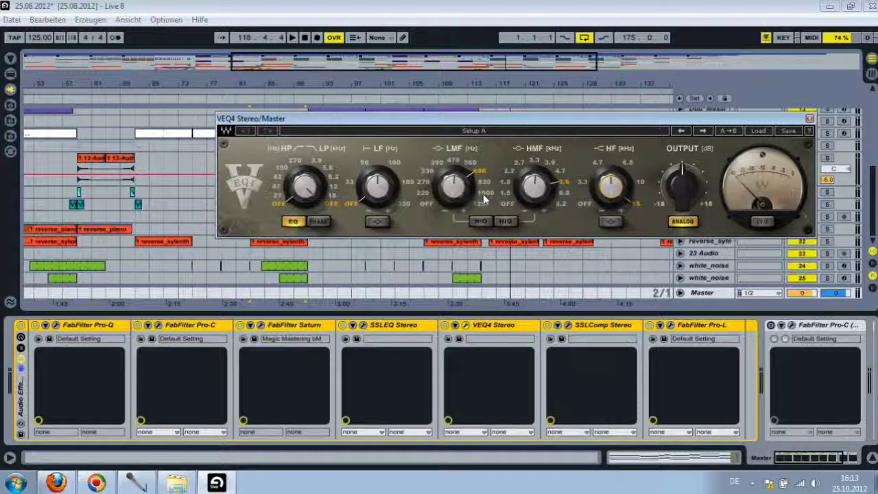
pyautogui.moveTo(535, 187)
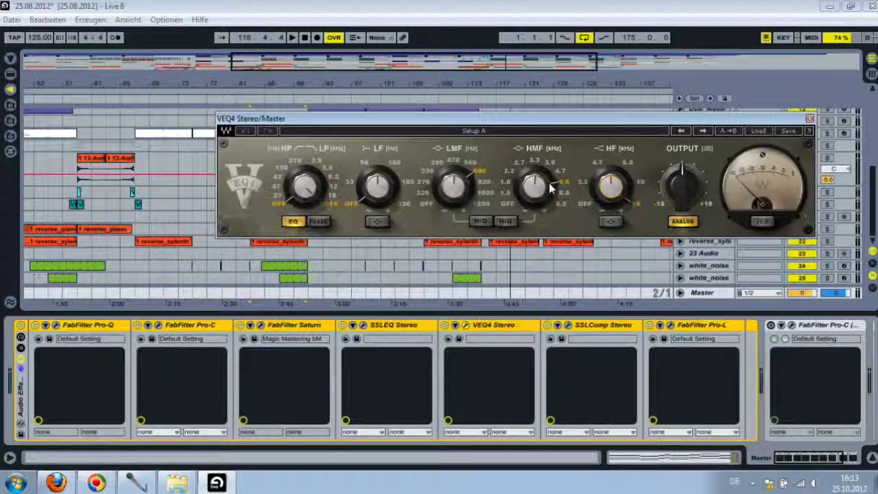
pyautogui.click(809, 119)
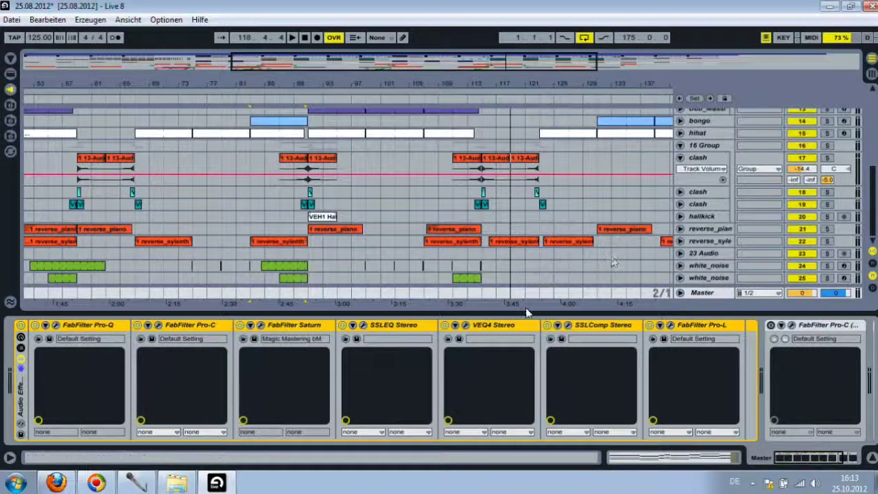
# Step: View the Master's SSLComp Stereo compressor while playing the full mix from around bar 114, and view the FabFilter Pro-L limiter's settings
pyautogui.click(567, 325)
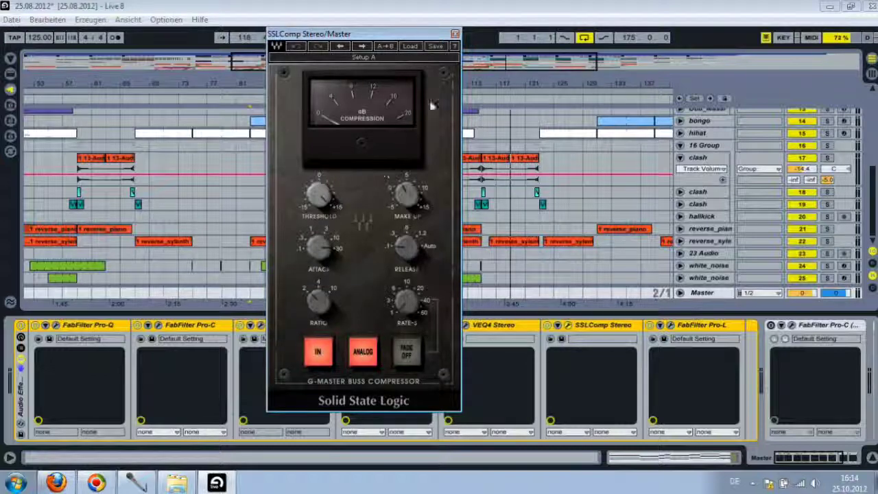
pyautogui.click(476, 98)
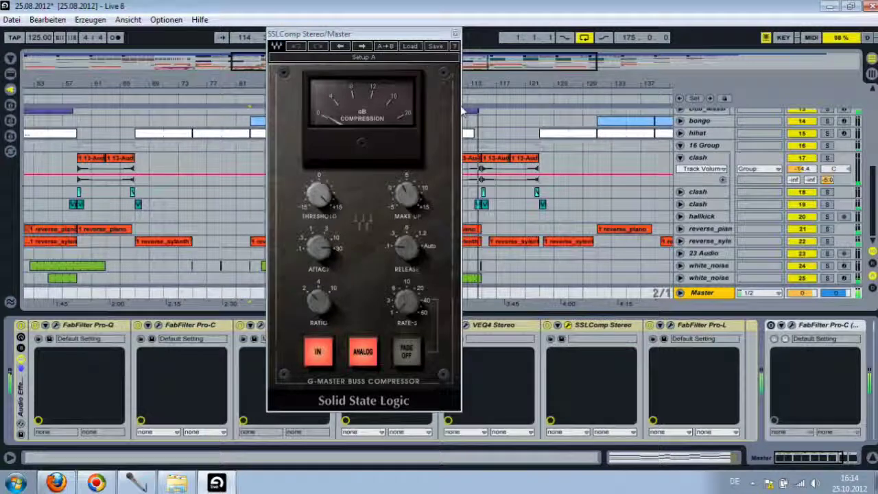
pyautogui.moveTo(364, 33); pyautogui.dragTo(406, 42)
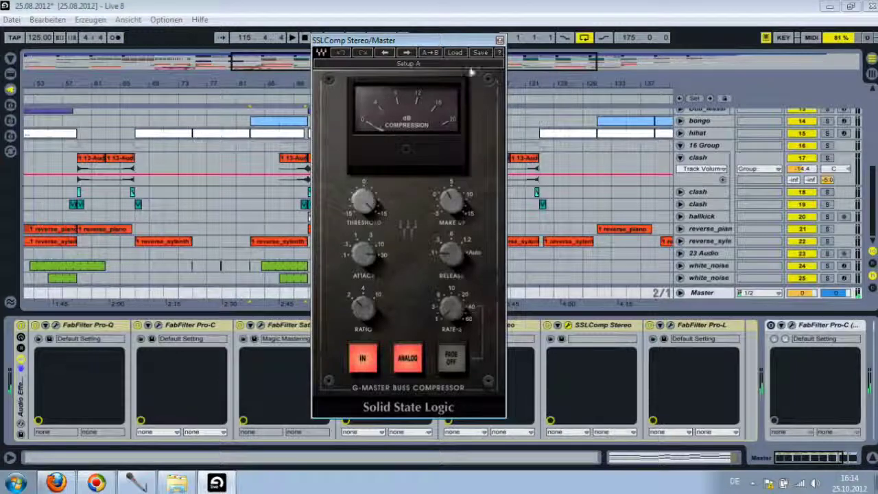
pyautogui.click(500, 40)
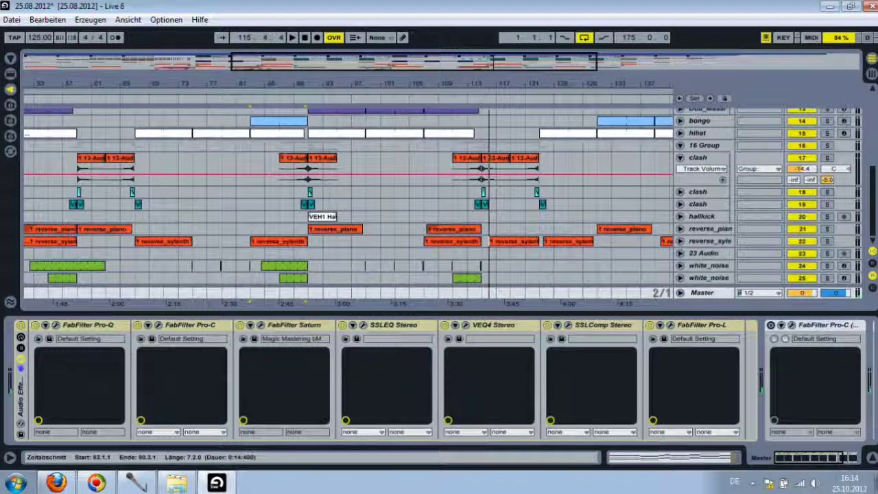
pyautogui.click(661, 326)
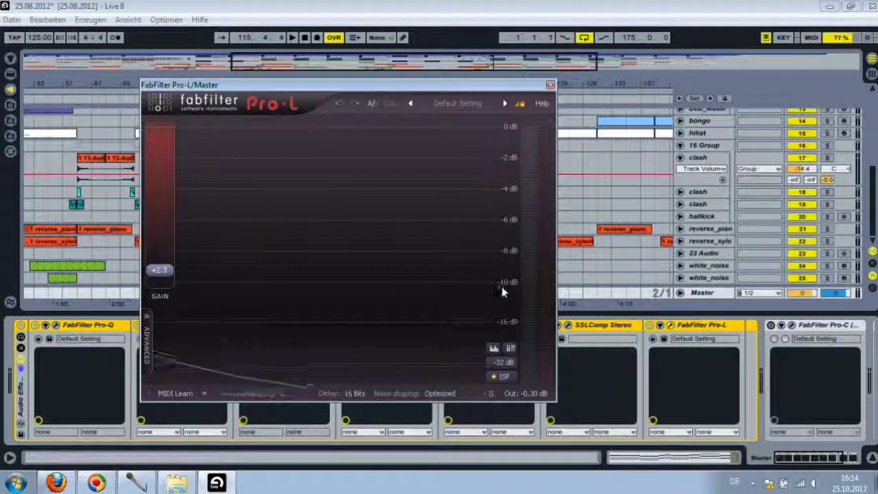
pyautogui.click(551, 84)
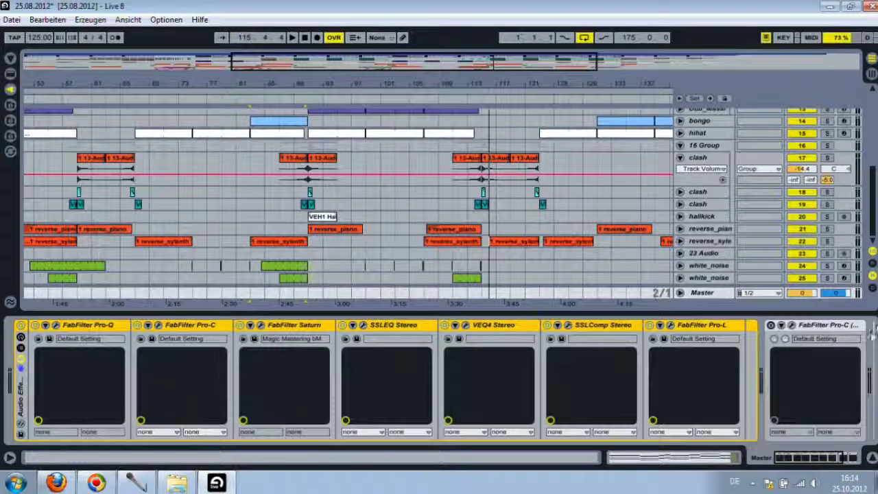
# Step: Hide the device view and look over all of the arrangement's tracks, from the reference audio tracks to the white_noise tracks
pyautogui.click(872, 460)
pyautogui.scroll(3, 485, 285)
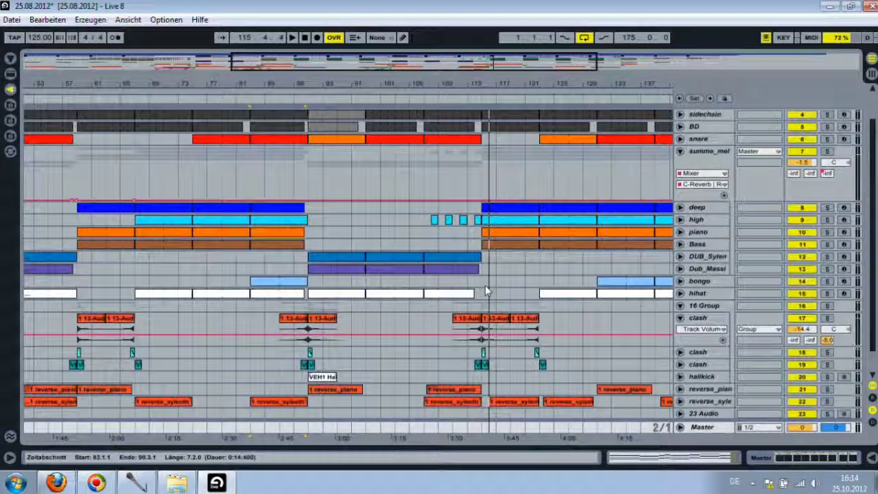
pyautogui.scroll(-3, 484, 285)
pyautogui.scroll(3, 484, 285)
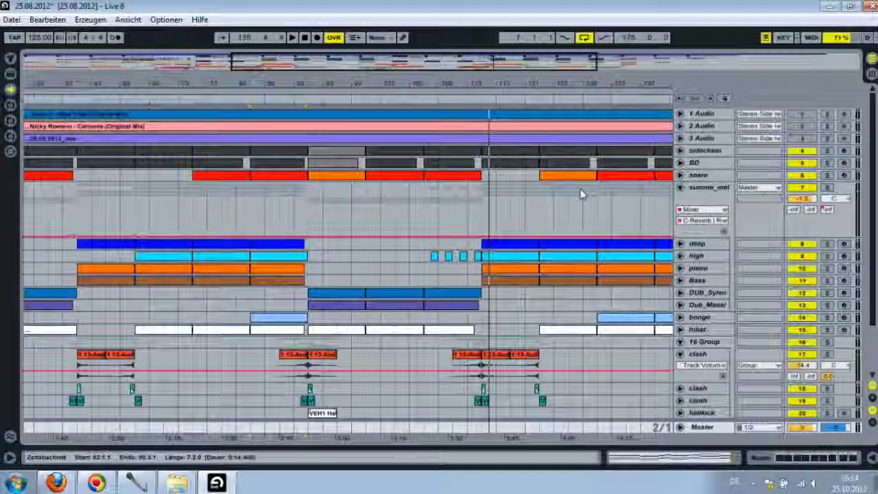
pyautogui.scroll(-3, 580, 189)
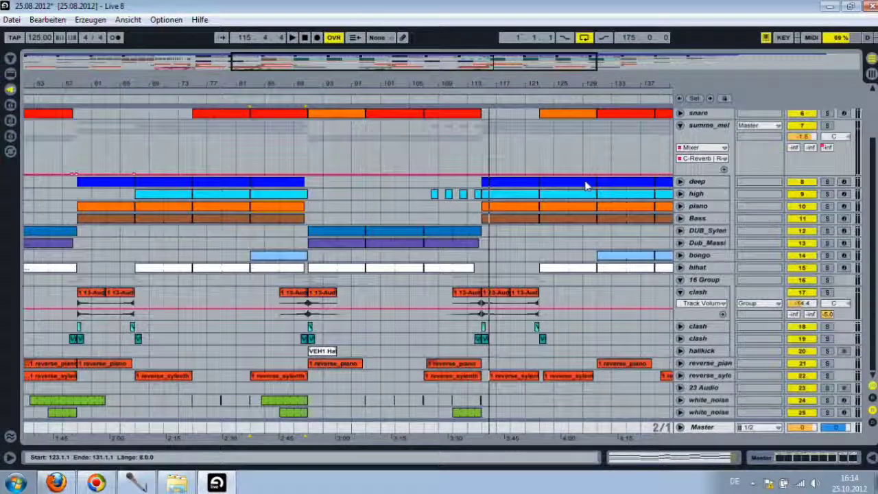